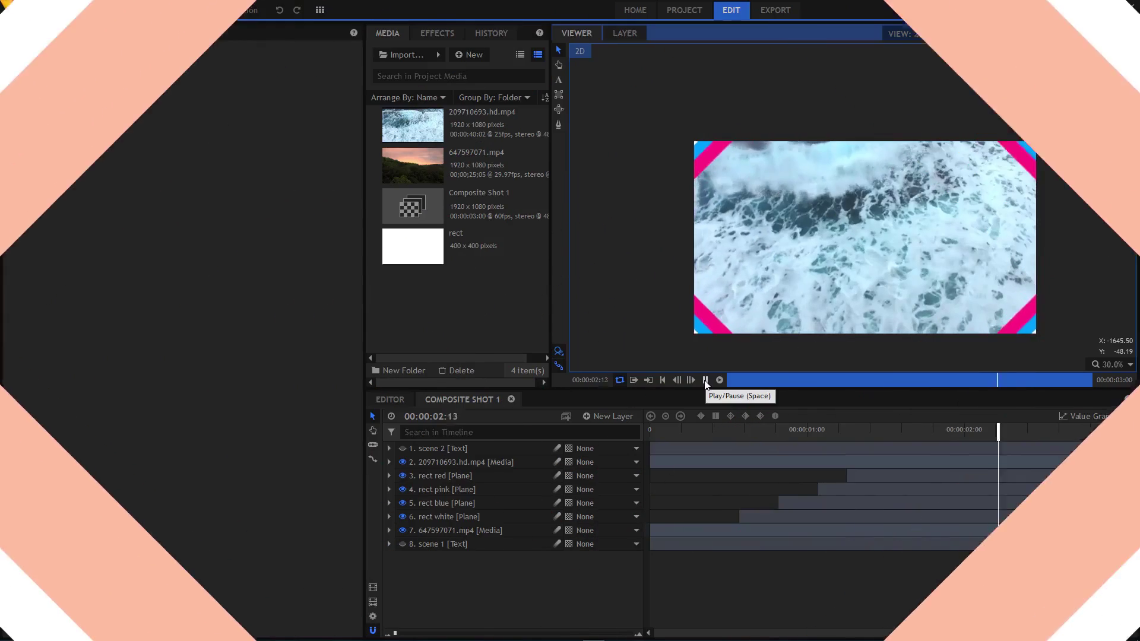
# Step: Stop the preview and start a new composite shot from the 1080p Full HD @ 60 fps template
pyautogui.click(705, 380)
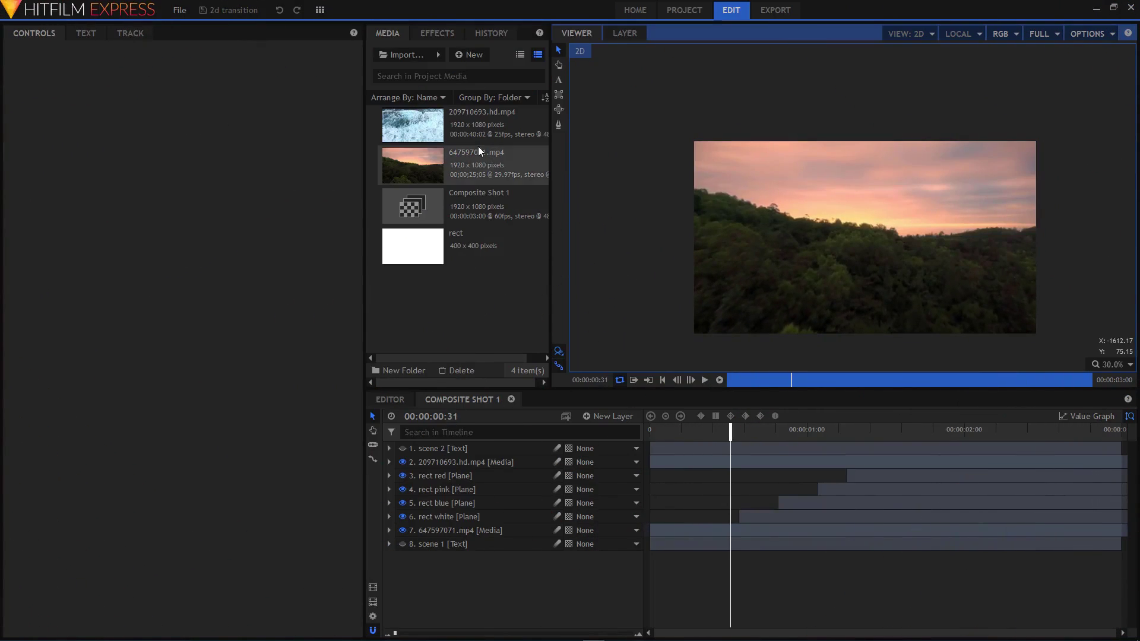
pyautogui.click(472, 55)
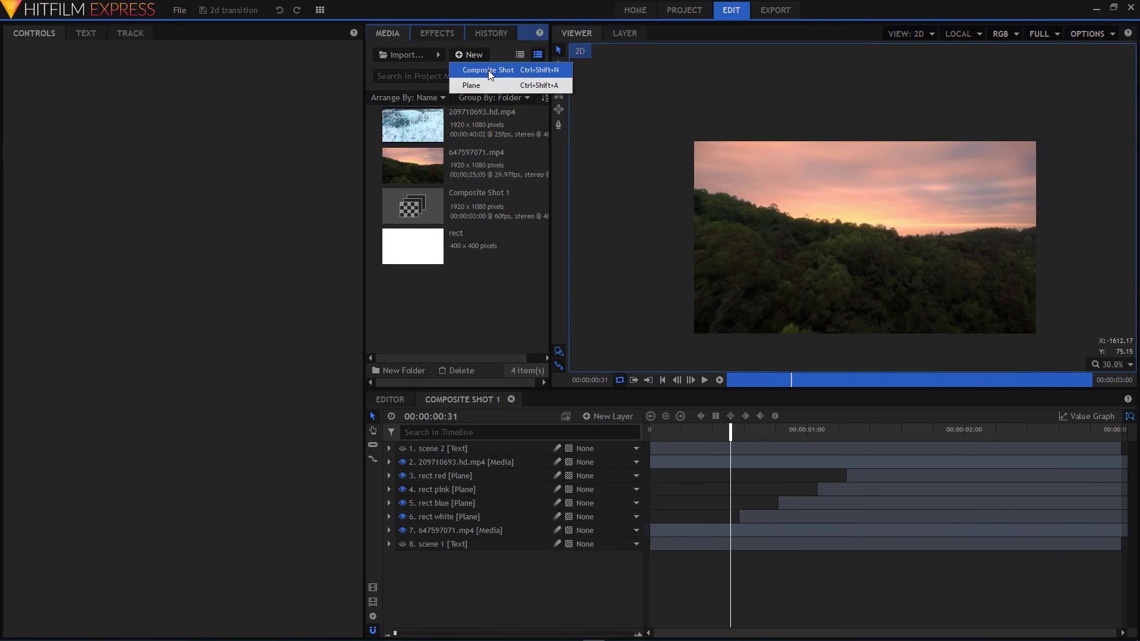
pyautogui.click(489, 70)
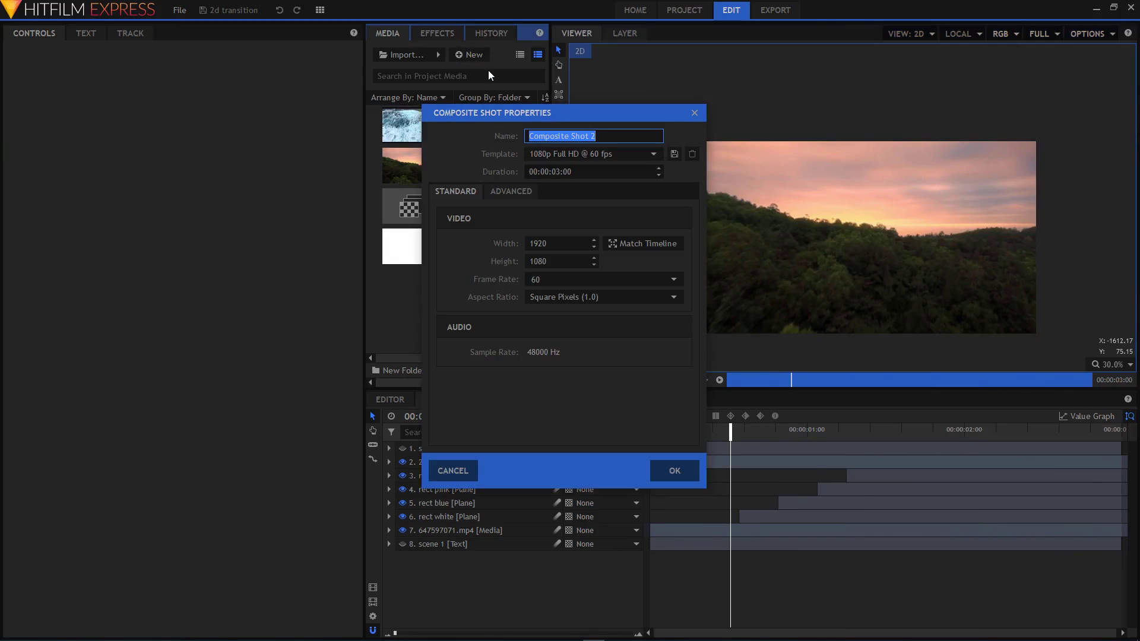
pyautogui.click(571, 136)
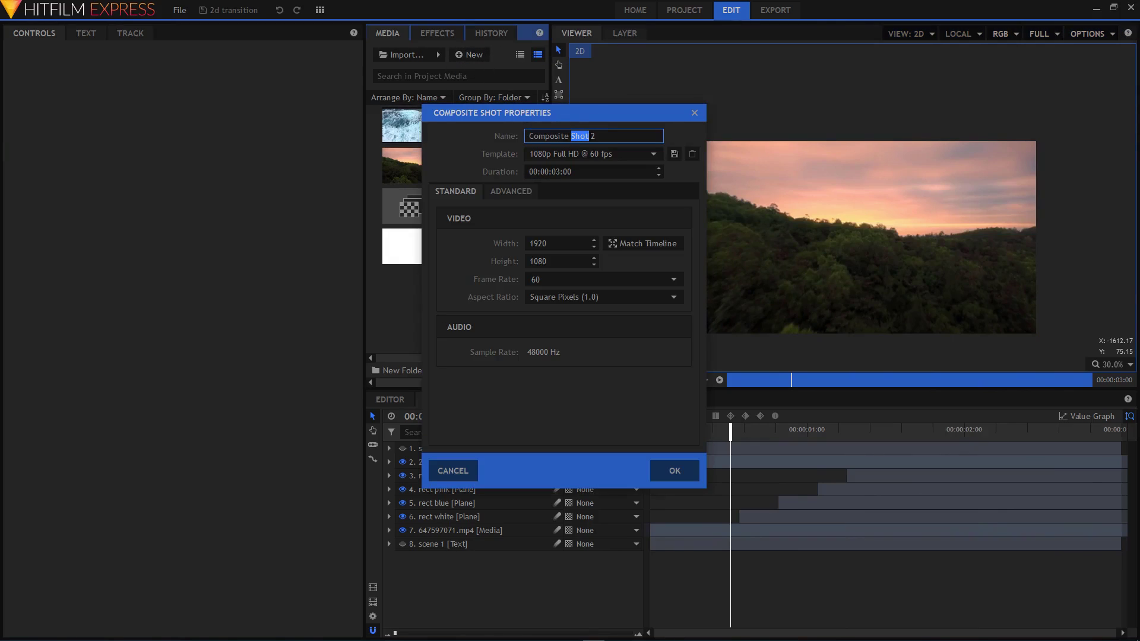
pyautogui.click(554, 157)
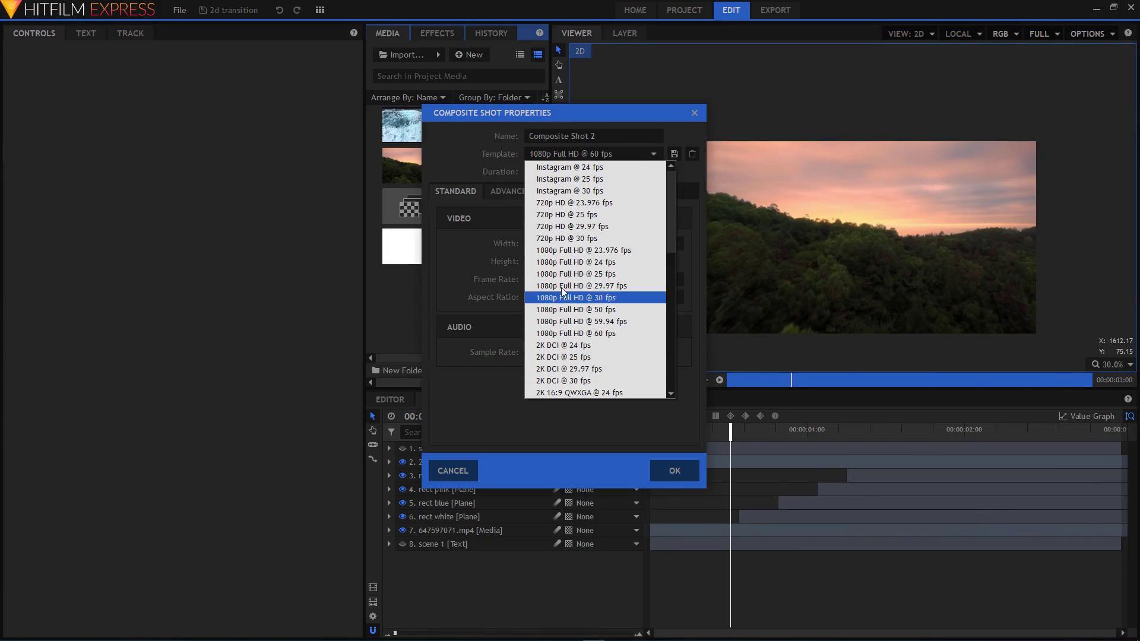
pyautogui.click(562, 334)
pyautogui.click(560, 172)
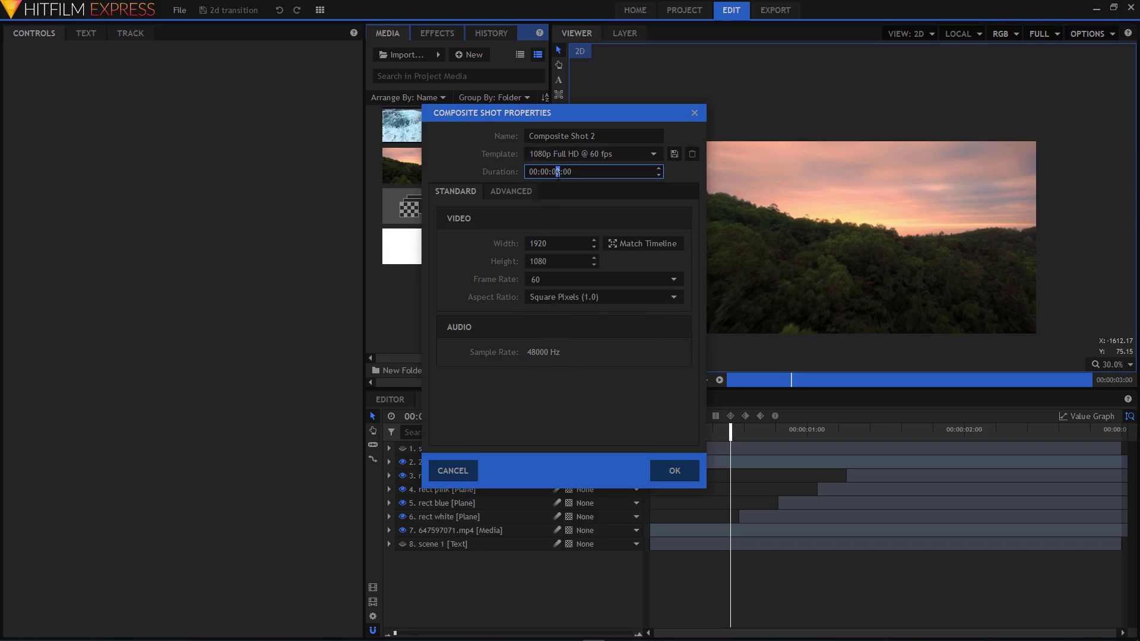
# Step: Create the shot, then add a 400×400 plane layer named rect
pyautogui.click(675, 471)
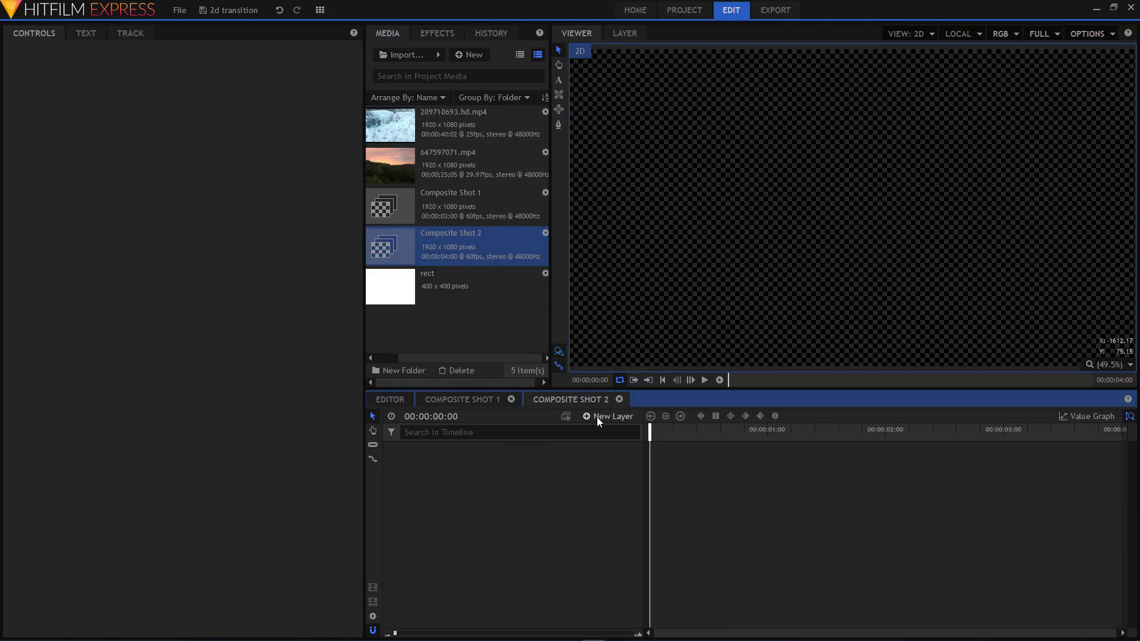
pyautogui.click(596, 417)
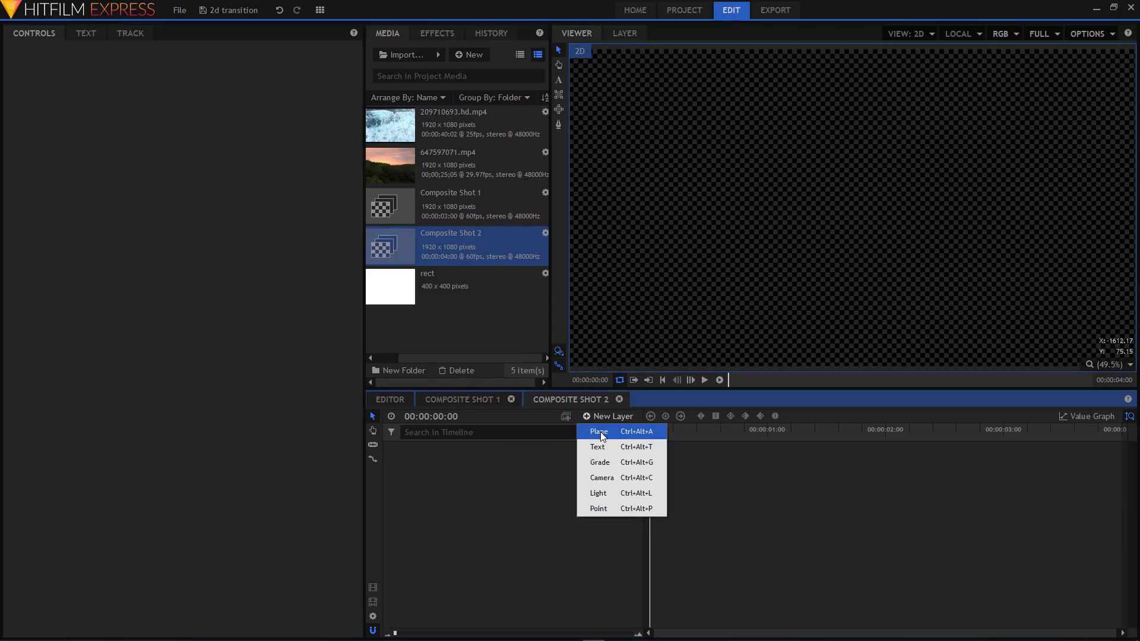
pyautogui.click(601, 432)
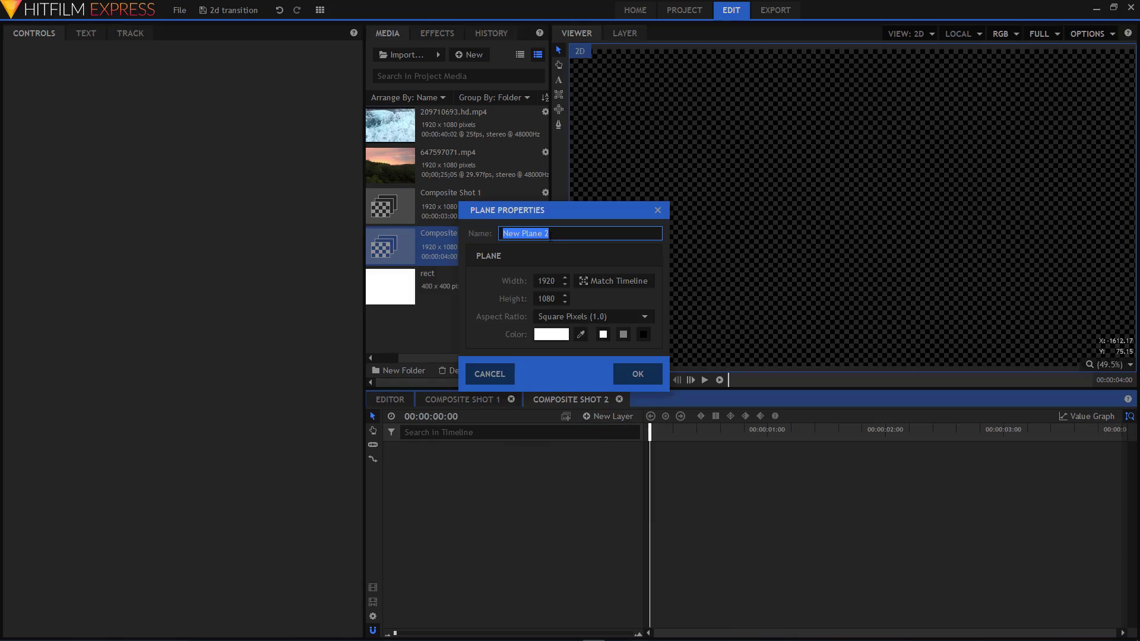
pyautogui.write('rect')
pyautogui.press('Tab')
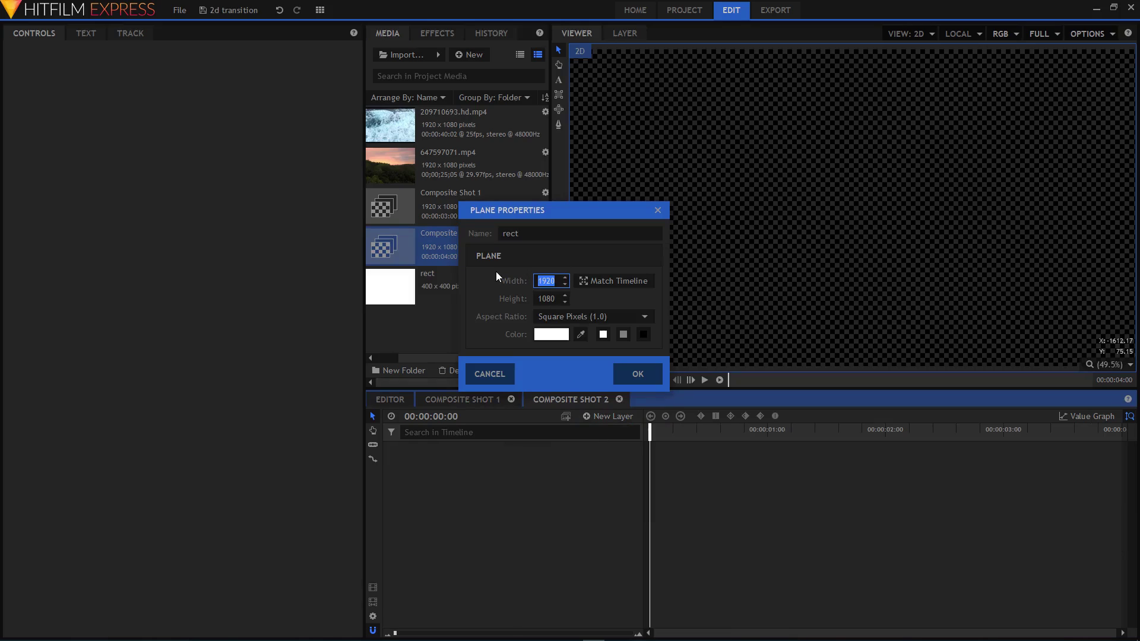
pyautogui.write('400')
pyautogui.press('Tab')
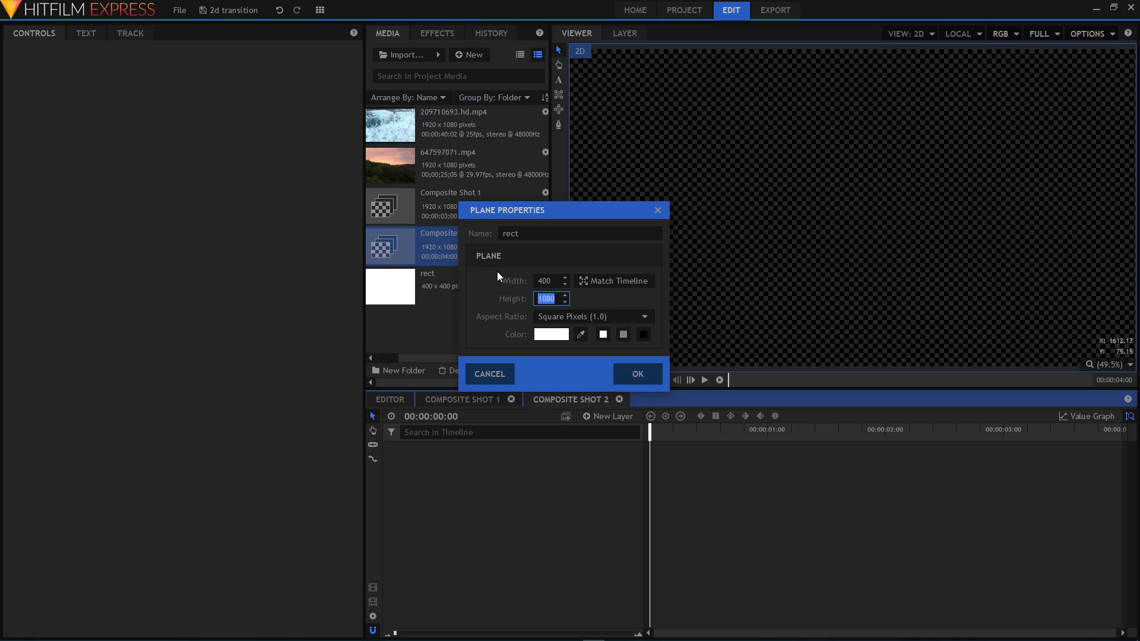
pyautogui.write('400')
pyautogui.click(638, 376)
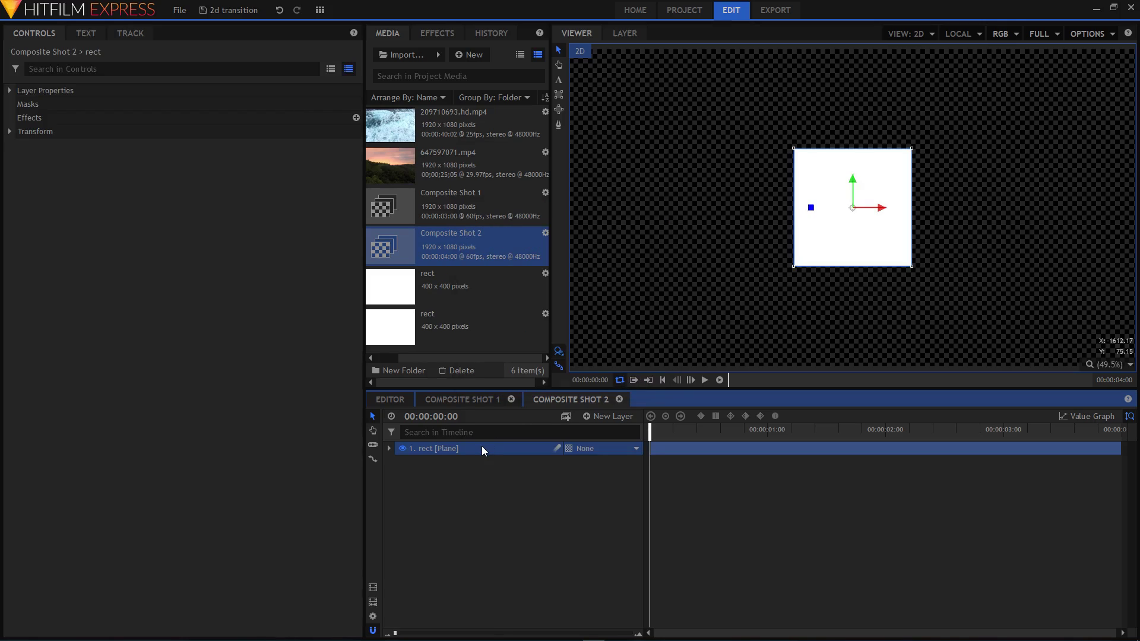
# Step: Set the rect layer's Transform Rotation to 45 degrees
pyautogui.click(390, 448)
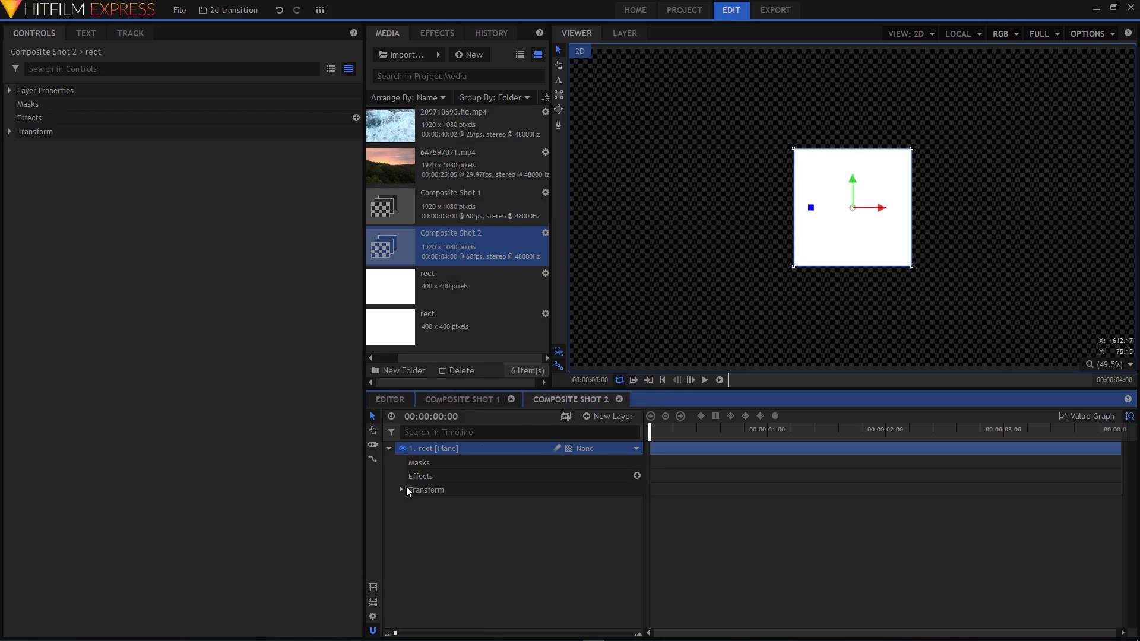
pyautogui.click(400, 489)
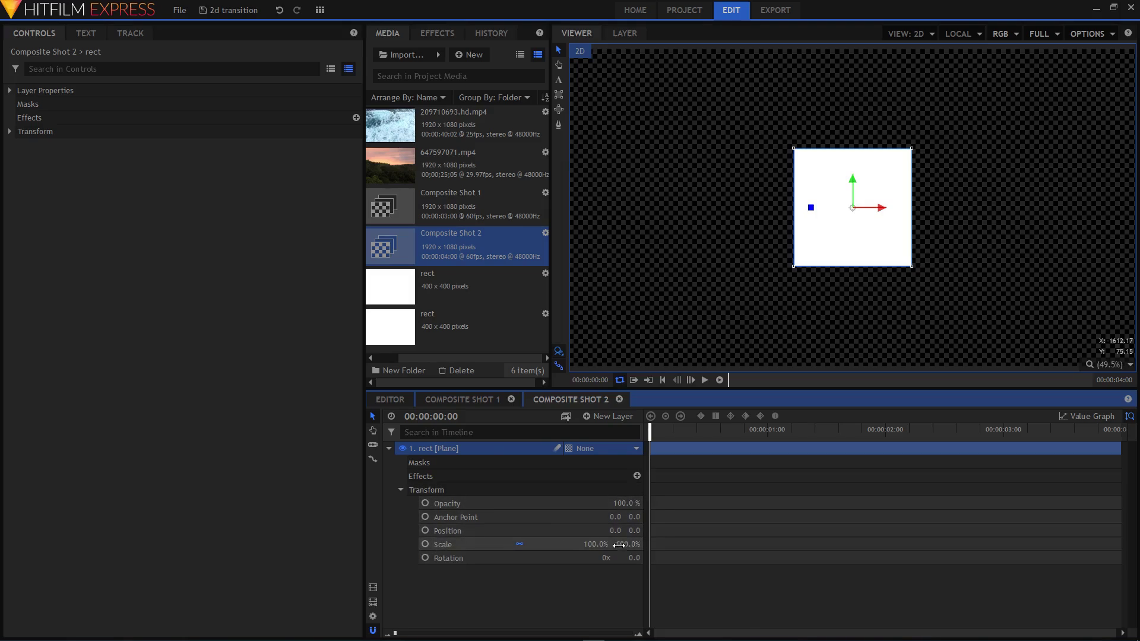
pyautogui.click(633, 558)
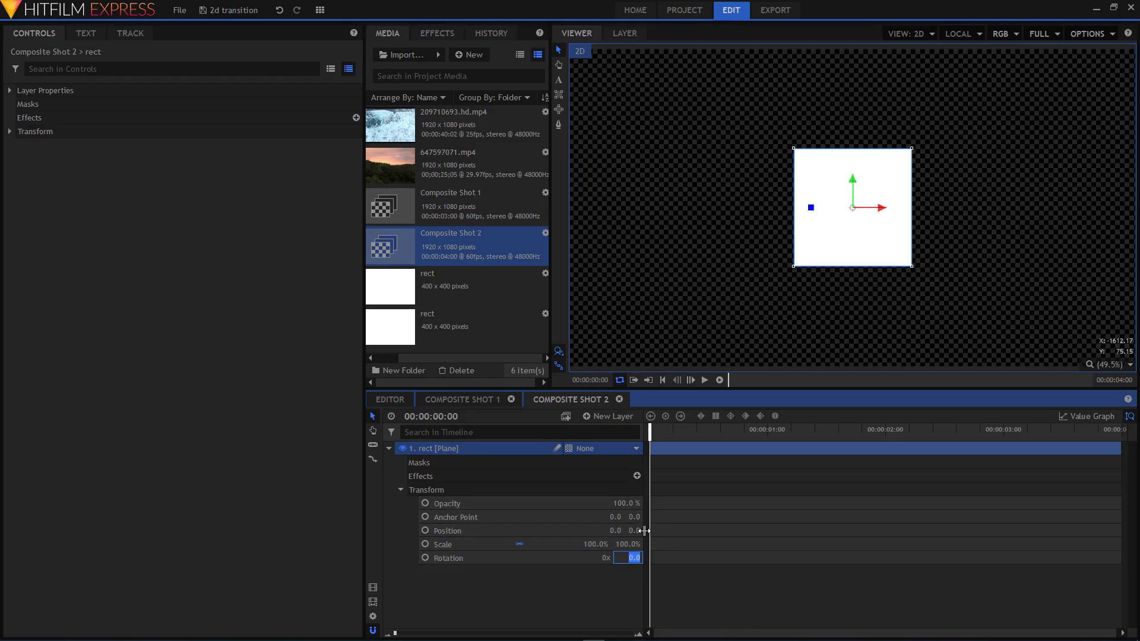
pyautogui.write('45')
pyautogui.press('Return')
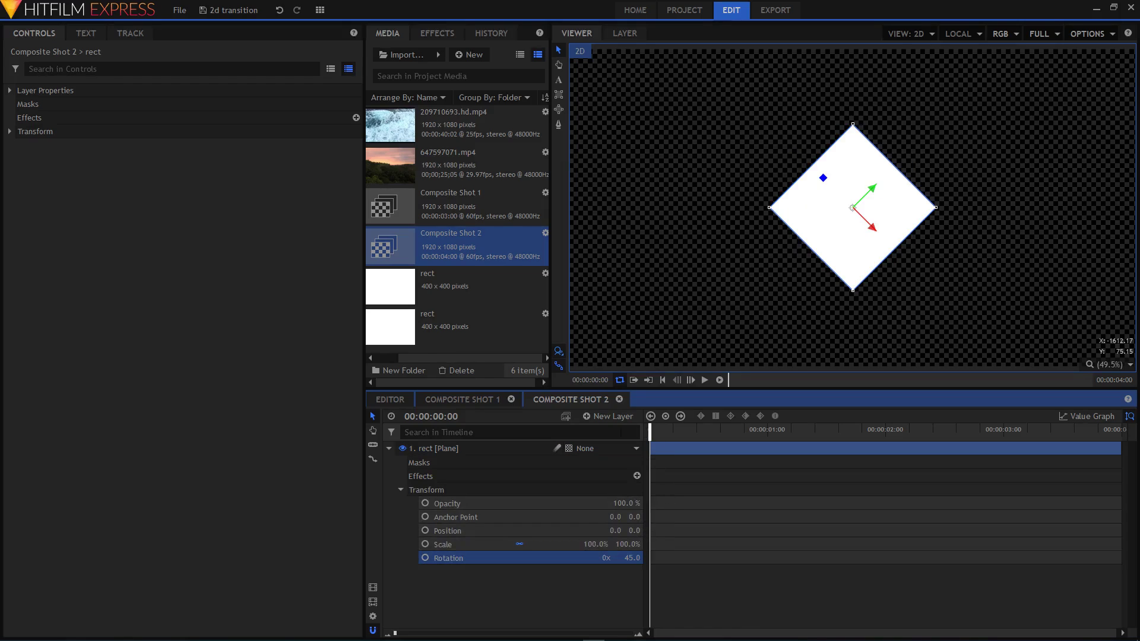
pyautogui.scroll(-1, 874, 326)
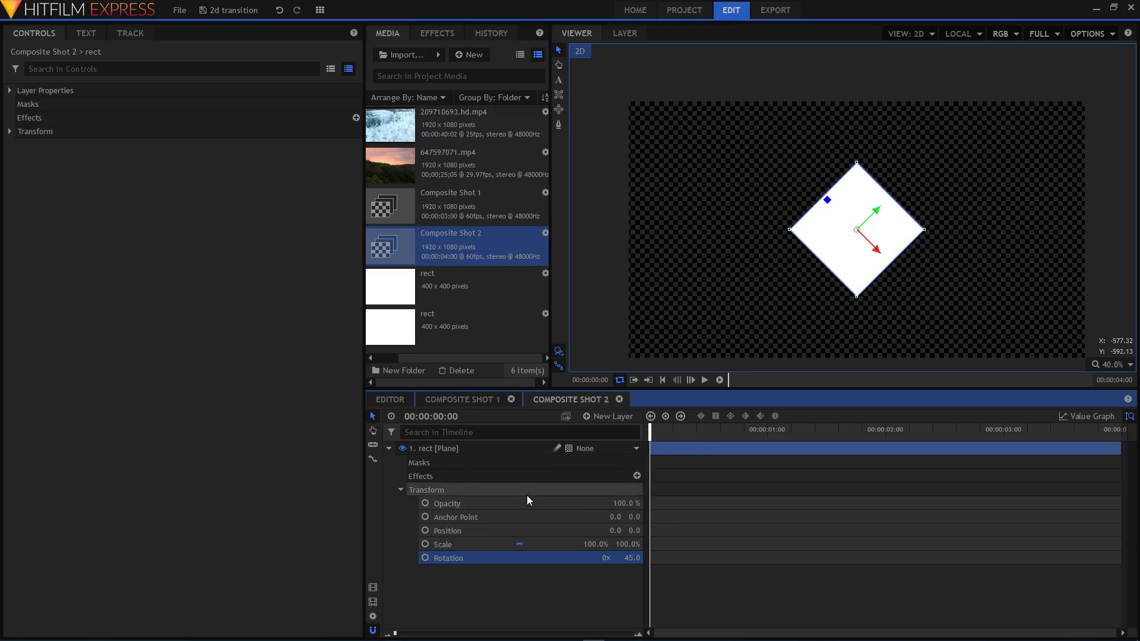
# Step: Keyframe the rect plane's Scale at 0% at the start
pyautogui.click(426, 544)
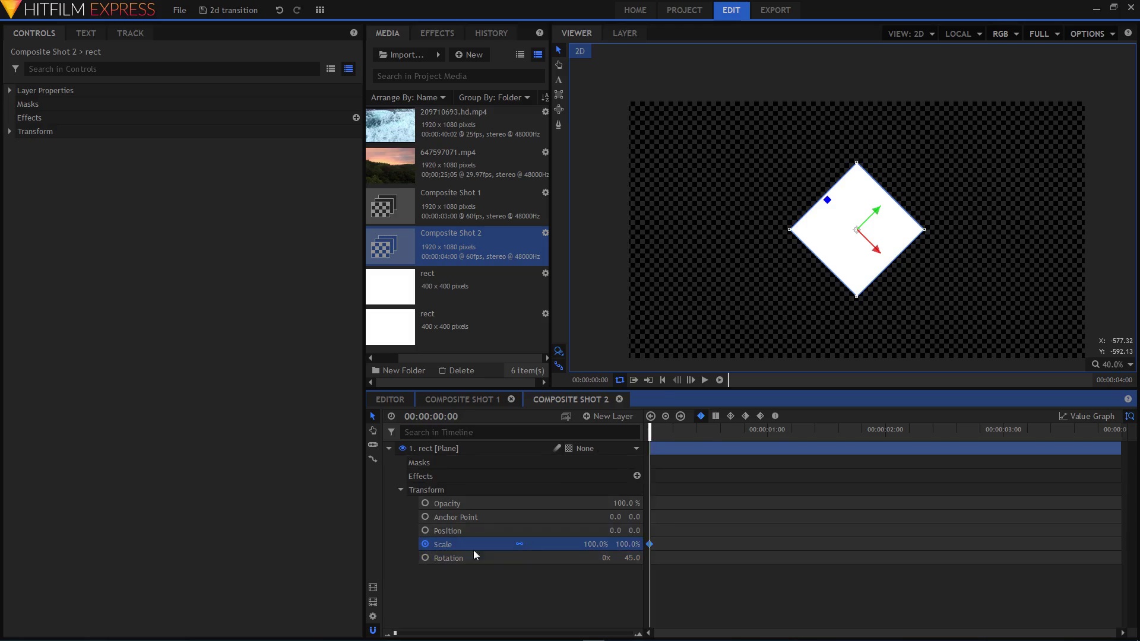
pyautogui.click(598, 545)
pyautogui.write('0')
pyautogui.press('Return')
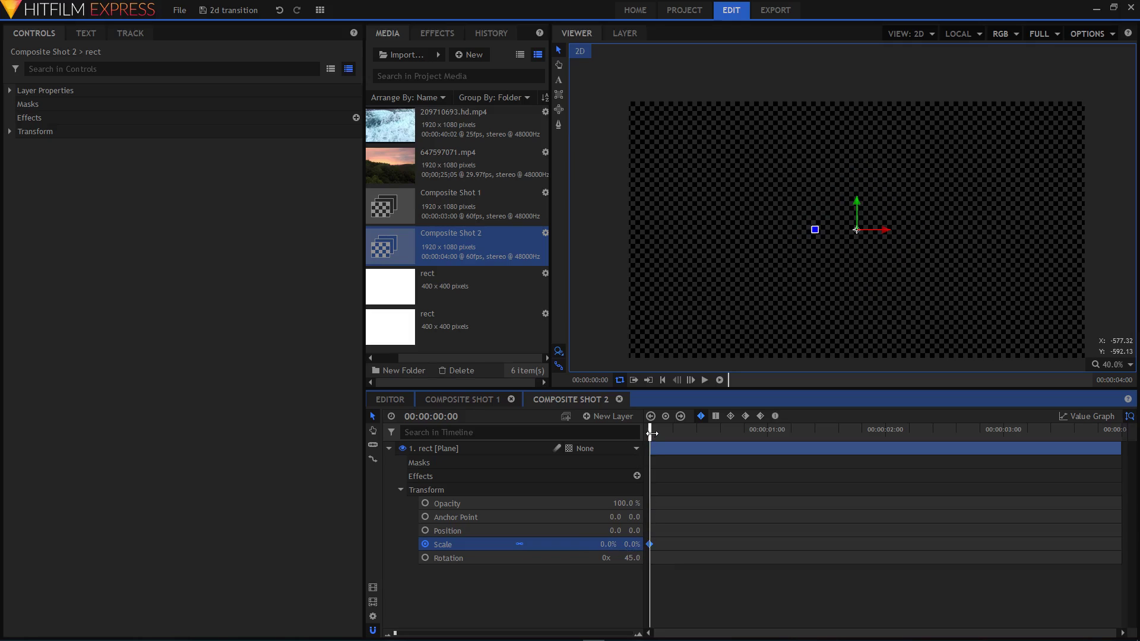
# Step: At two seconds, scale the diamond to 537% and select both scale keyframes
pyautogui.moveTo(651, 434); pyautogui.dragTo(887, 466)
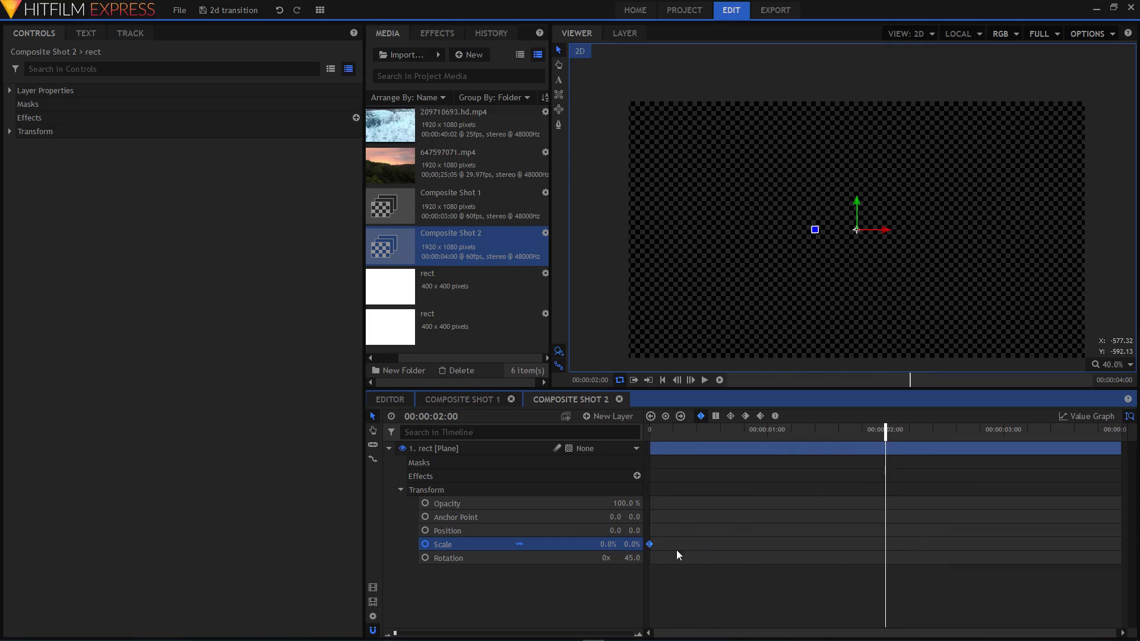
pyautogui.moveTo(609, 544); pyautogui.dragTo(805, 545)
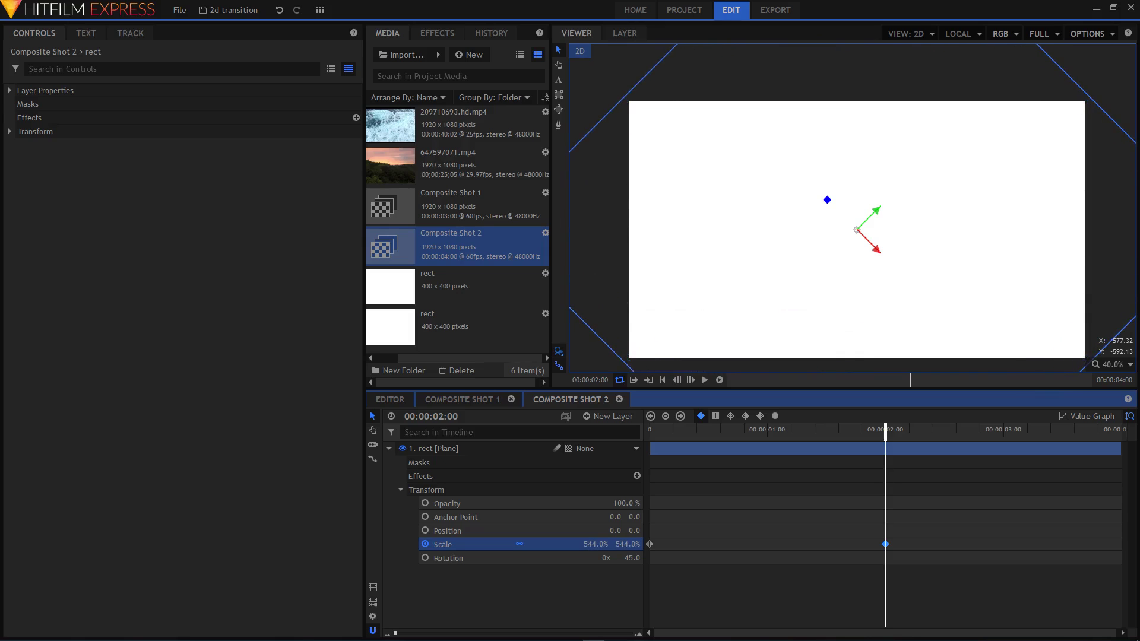
pyautogui.moveTo(805, 545); pyautogui.dragTo(802, 544)
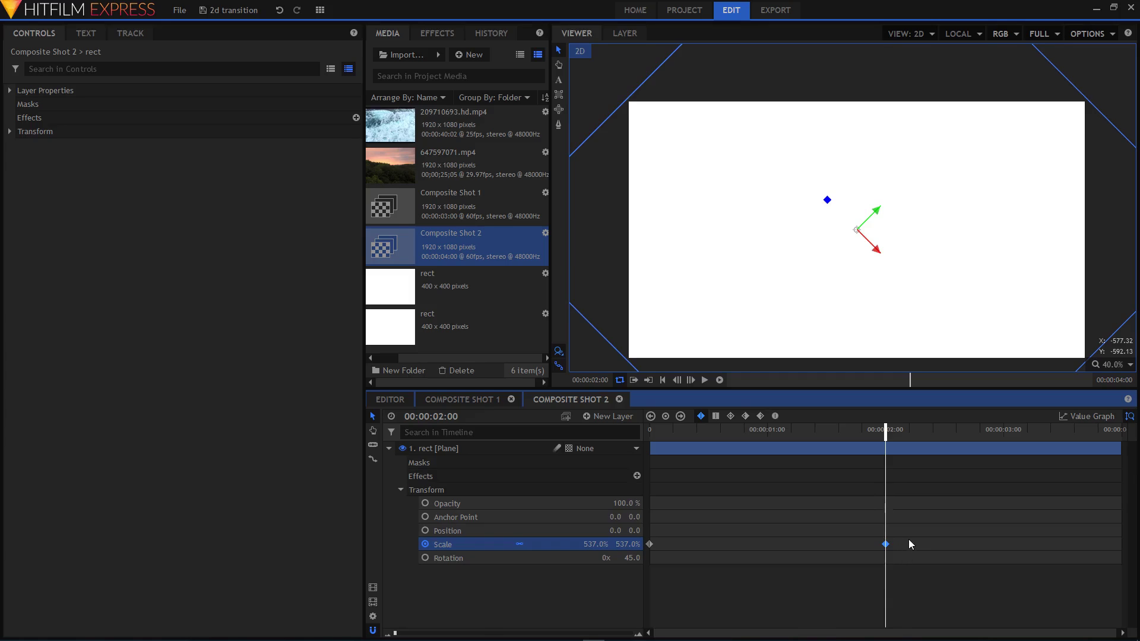
pyautogui.moveTo(908, 539); pyautogui.dragTo(719, 550)
pyautogui.moveTo(640, 551); pyautogui.dragTo(643, 548)
# Step: Make the scale keyframes bezier and steepen the scale curve in the value graph
pyautogui.click(774, 417)
pyautogui.click(1078, 416)
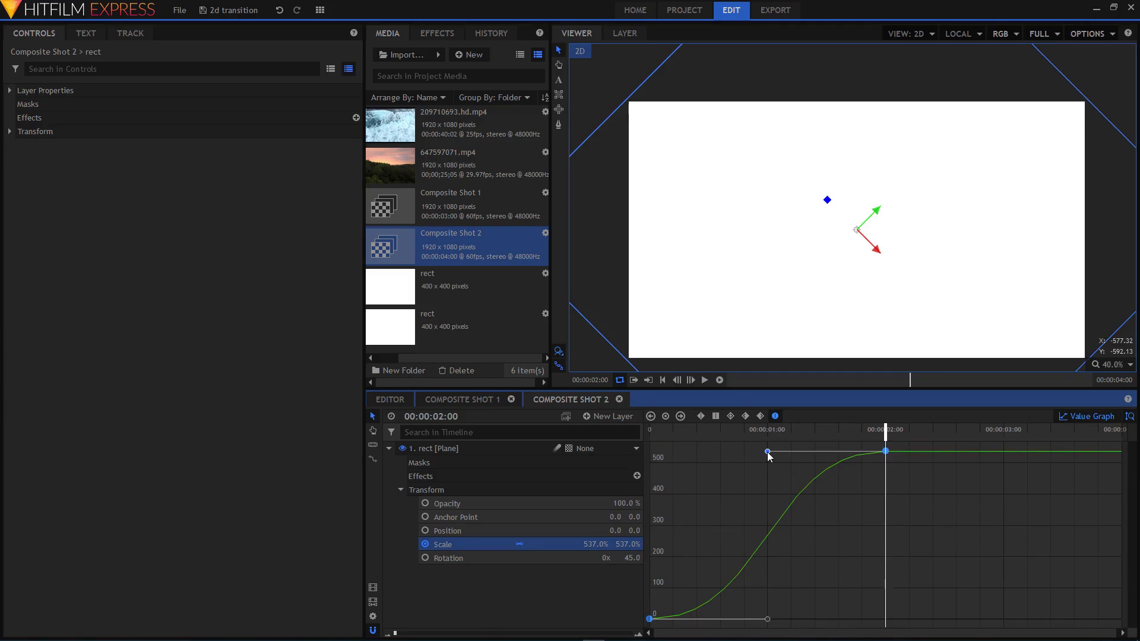
pyautogui.moveTo(769, 453); pyautogui.dragTo(649, 452)
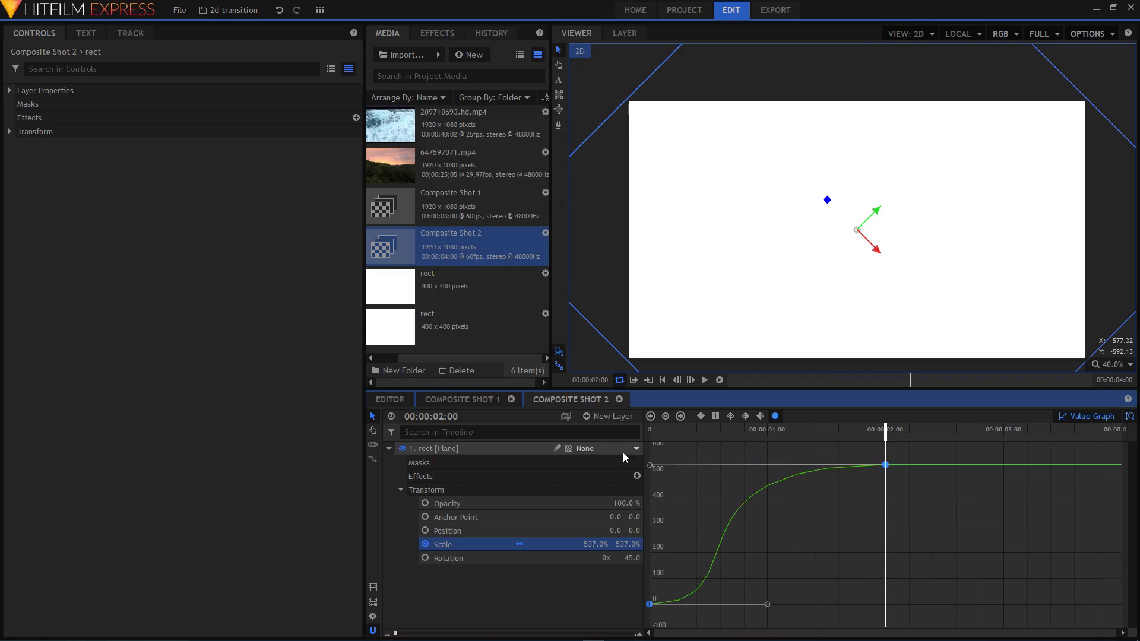
pyautogui.click(1082, 416)
# Step: Collapse the rect layer and select it
pyautogui.click(524, 600)
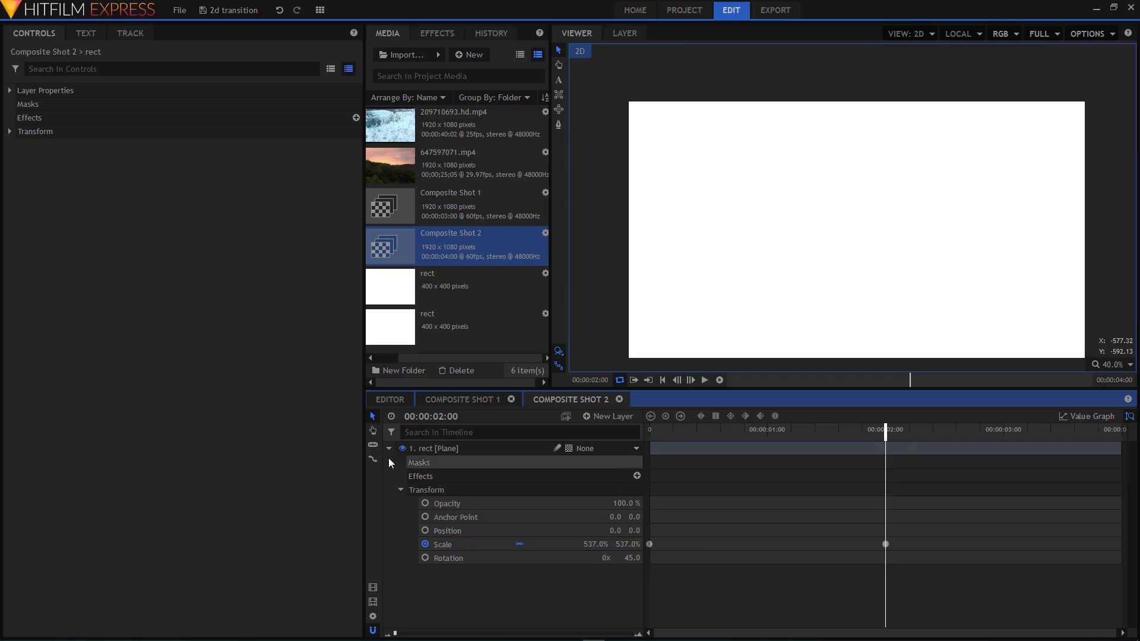
pyautogui.click(388, 448)
pyautogui.click(465, 451)
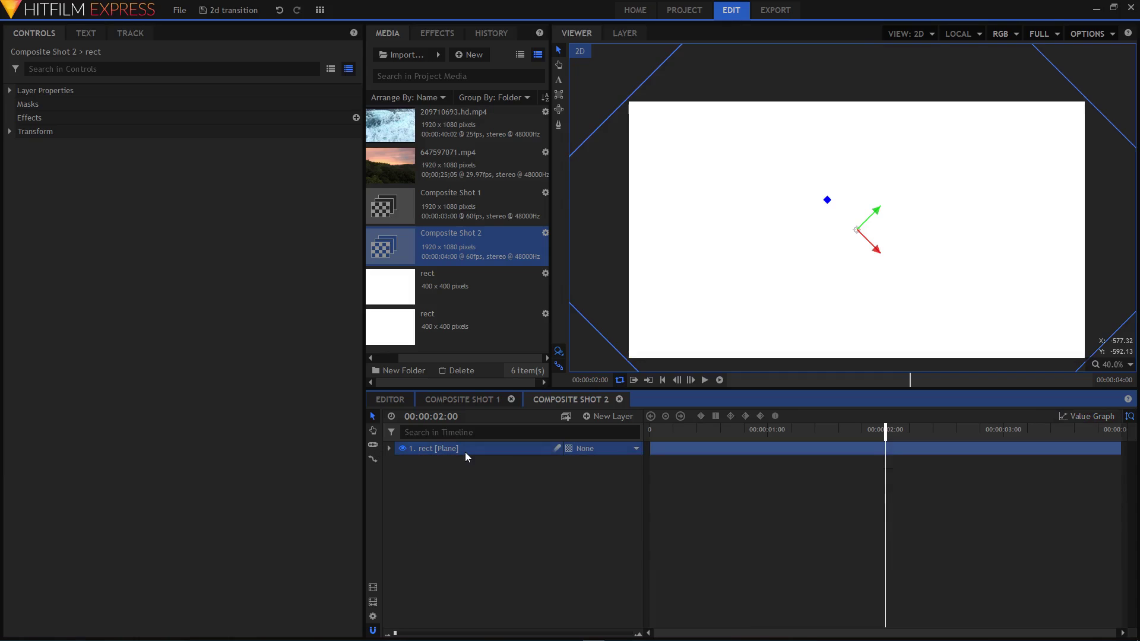
# Step: Duplicate the rect layer and apply a Fill Color effect to the top rect layer
pyautogui.hotkey('ctrl', 'd')
pyautogui.hotkey('ctrl', 'd')
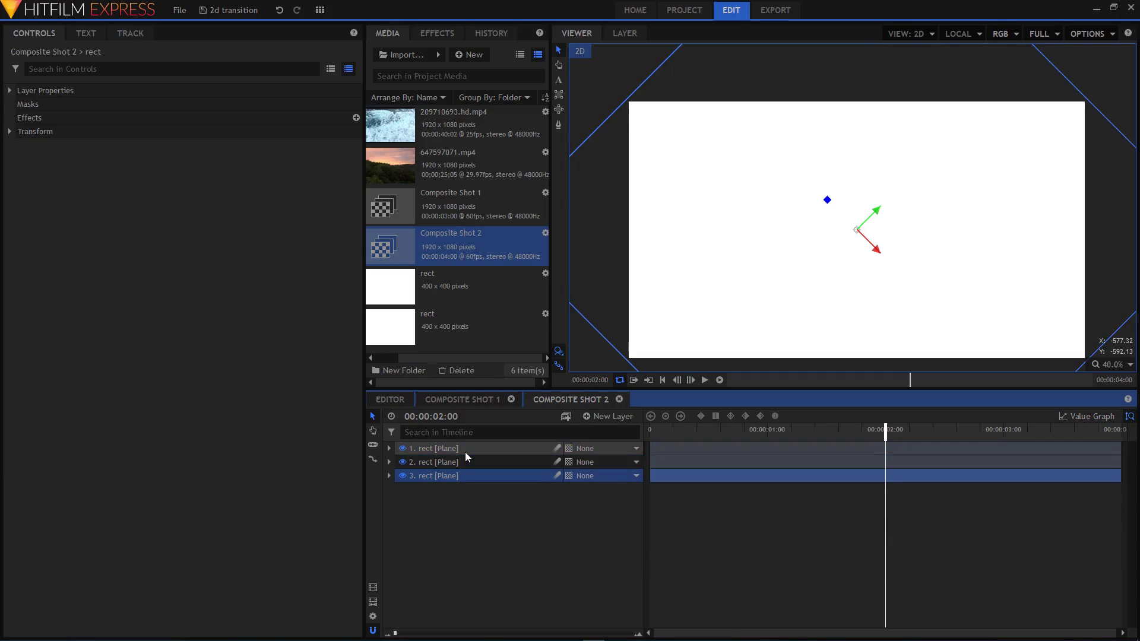
pyautogui.click(450, 453)
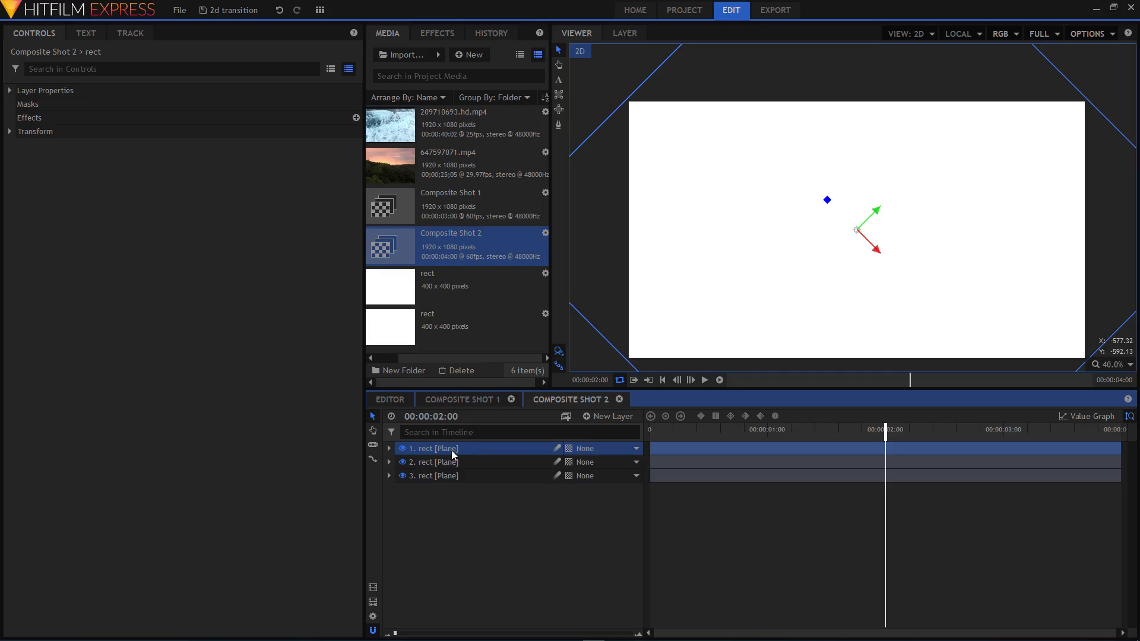
pyautogui.click(437, 34)
pyautogui.click(427, 55)
pyautogui.write('fi')
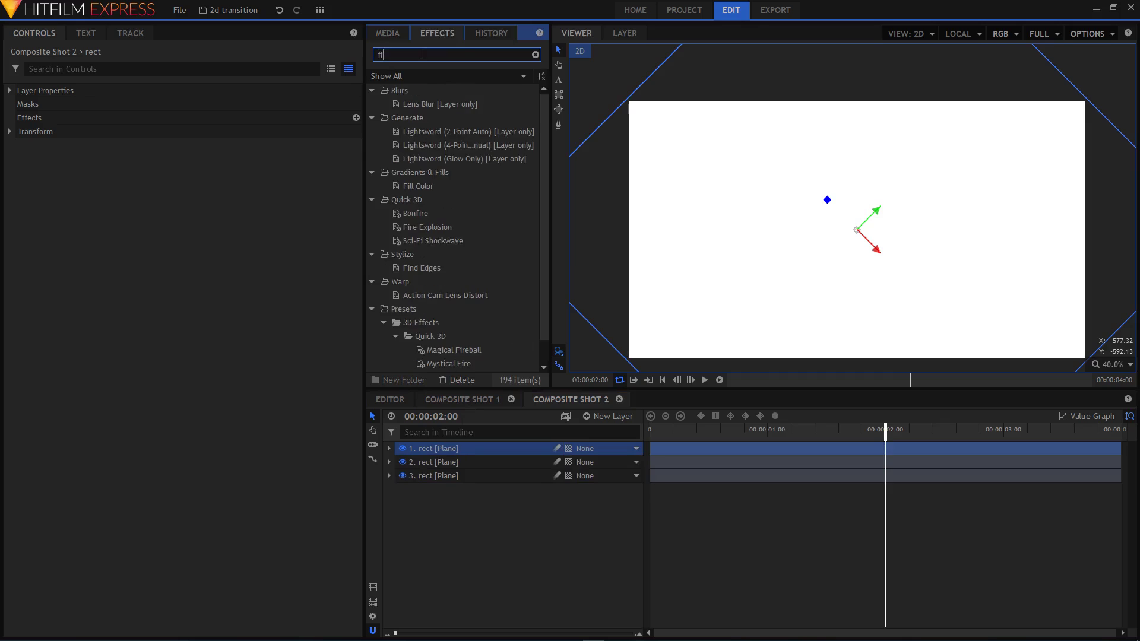
pyautogui.write('l')
pyautogui.moveTo(419, 104); pyautogui.dragTo(455, 455)
# Step: Set the Fill Color to orange #ff8000 with 100% Blend Amount
pyautogui.click(412, 490)
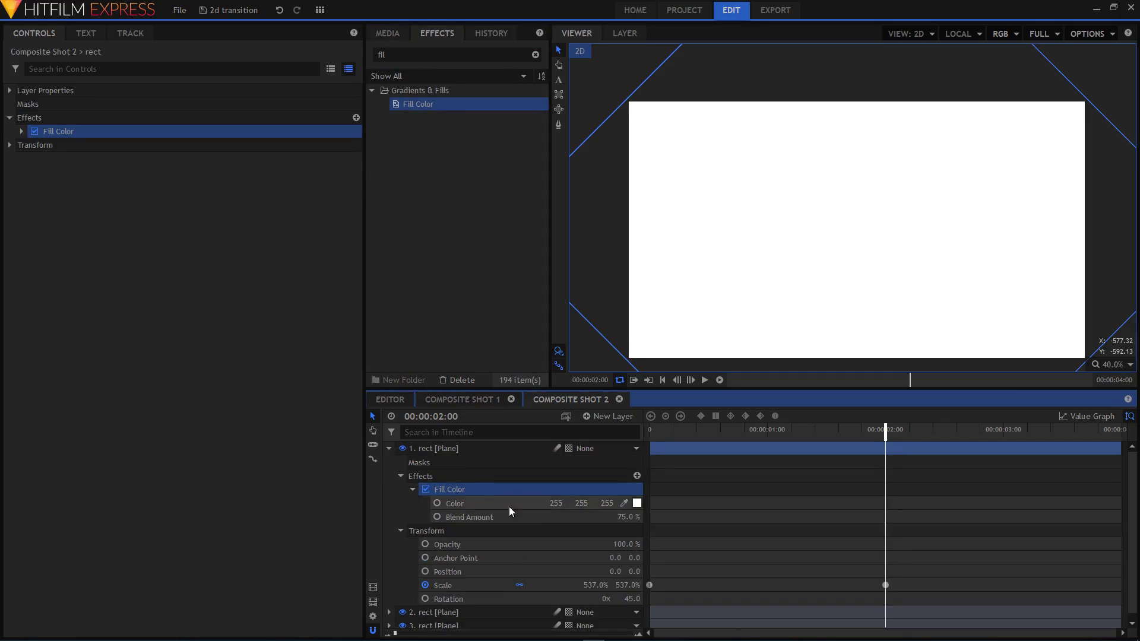
pyautogui.click(638, 505)
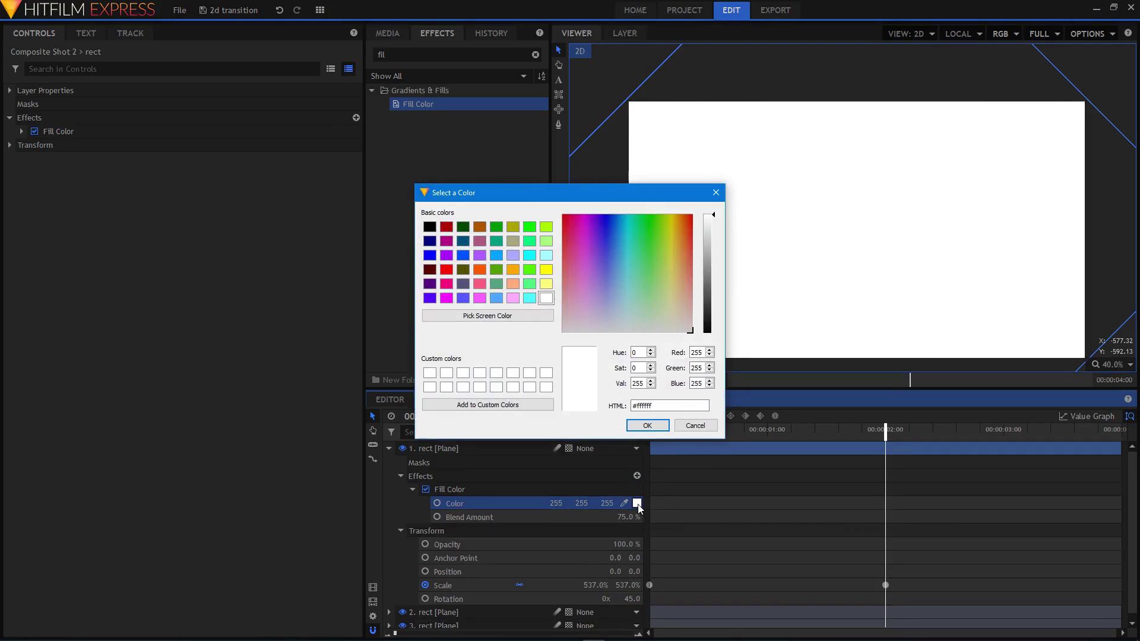
pyautogui.click(514, 228)
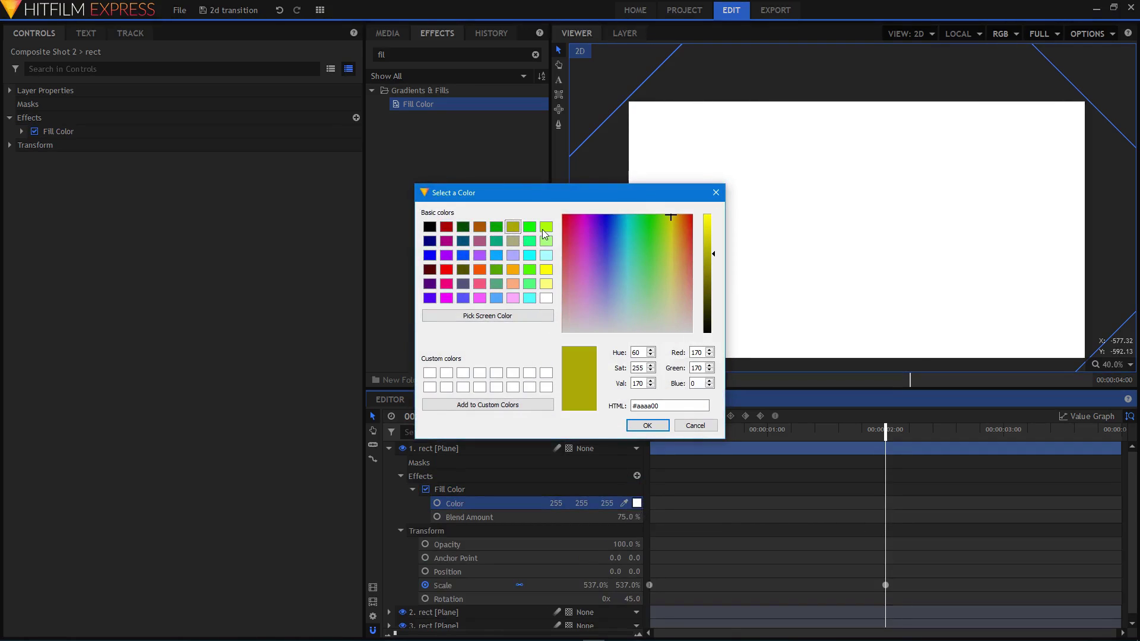
pyautogui.click(682, 215)
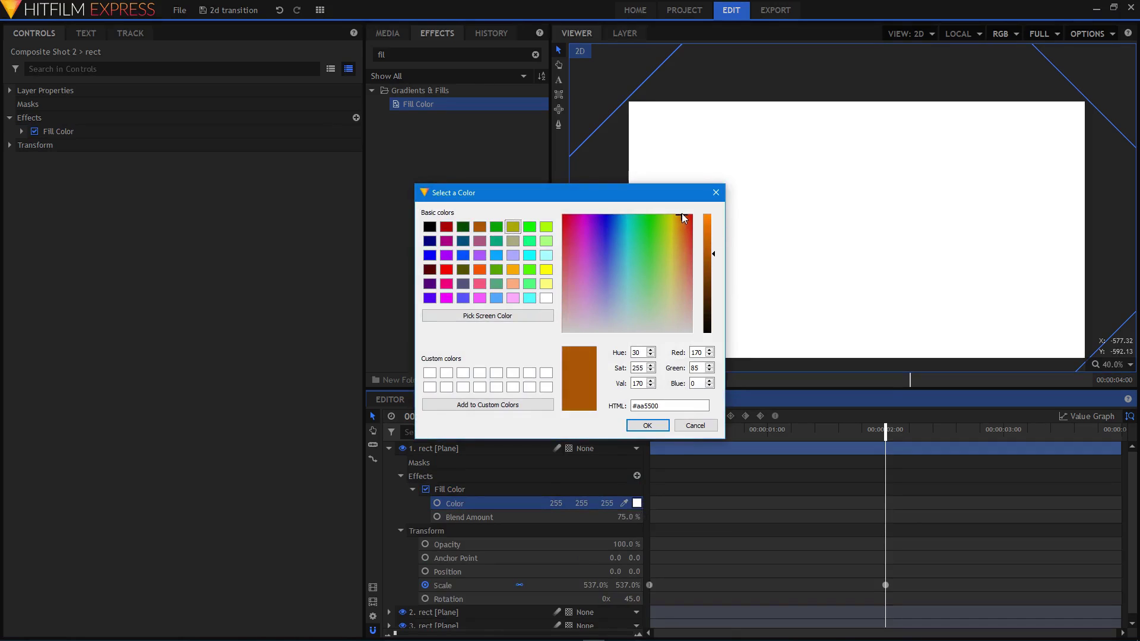
pyautogui.click(708, 216)
pyautogui.click(666, 430)
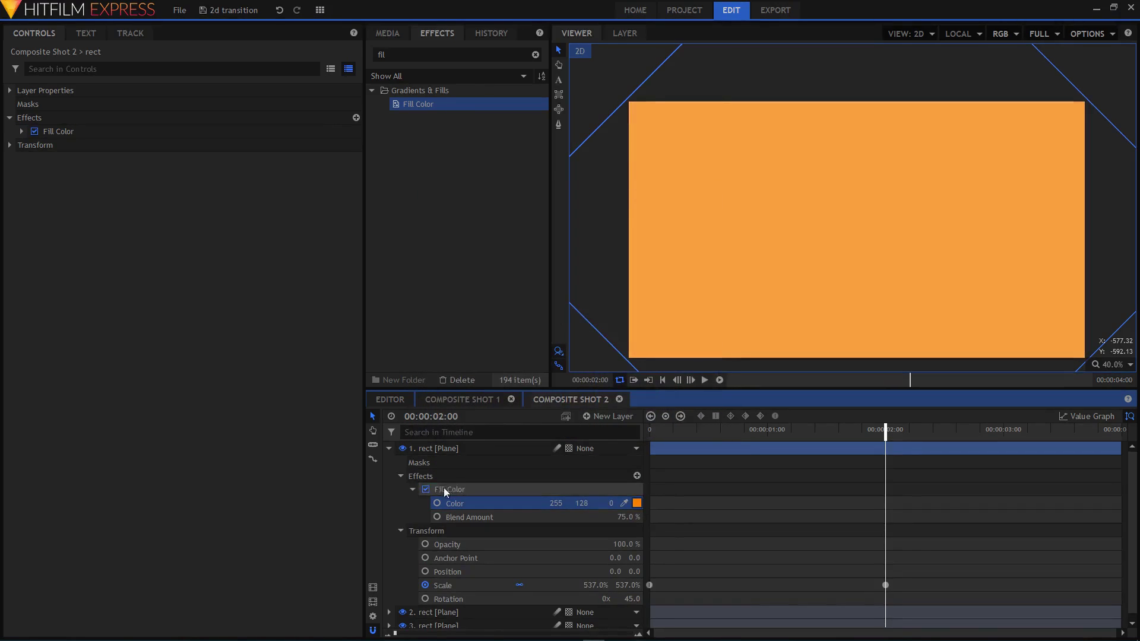
pyautogui.moveTo(624, 516); pyautogui.dragTo(641, 516)
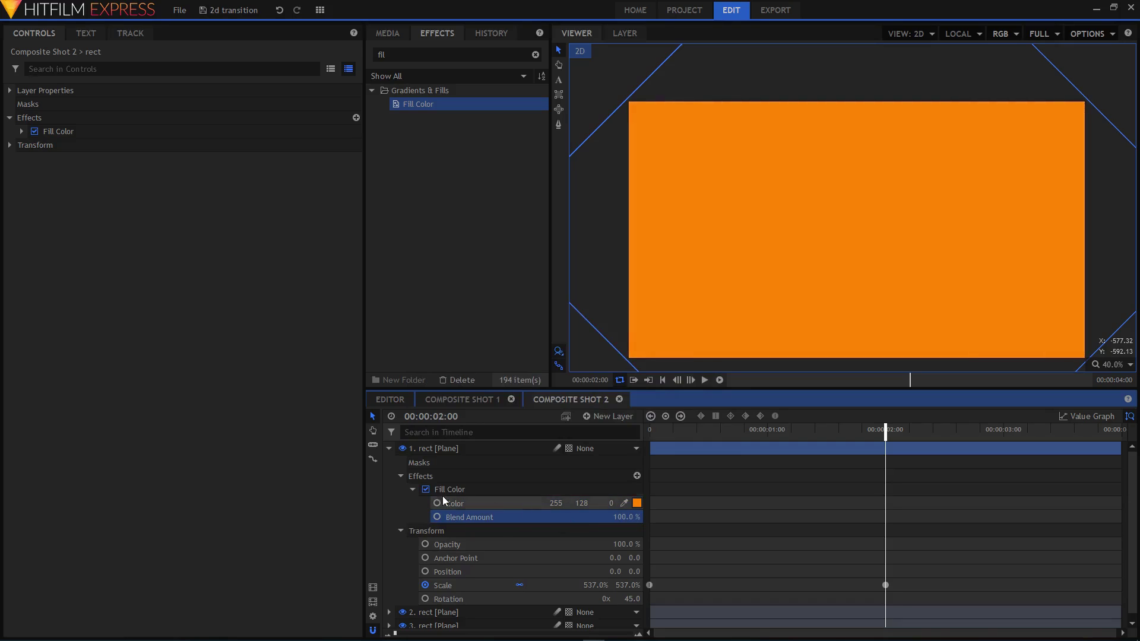
# Step: Collapse layer 1 and start renaming it
pyautogui.click(388, 448)
pyautogui.rightClick(431, 452)
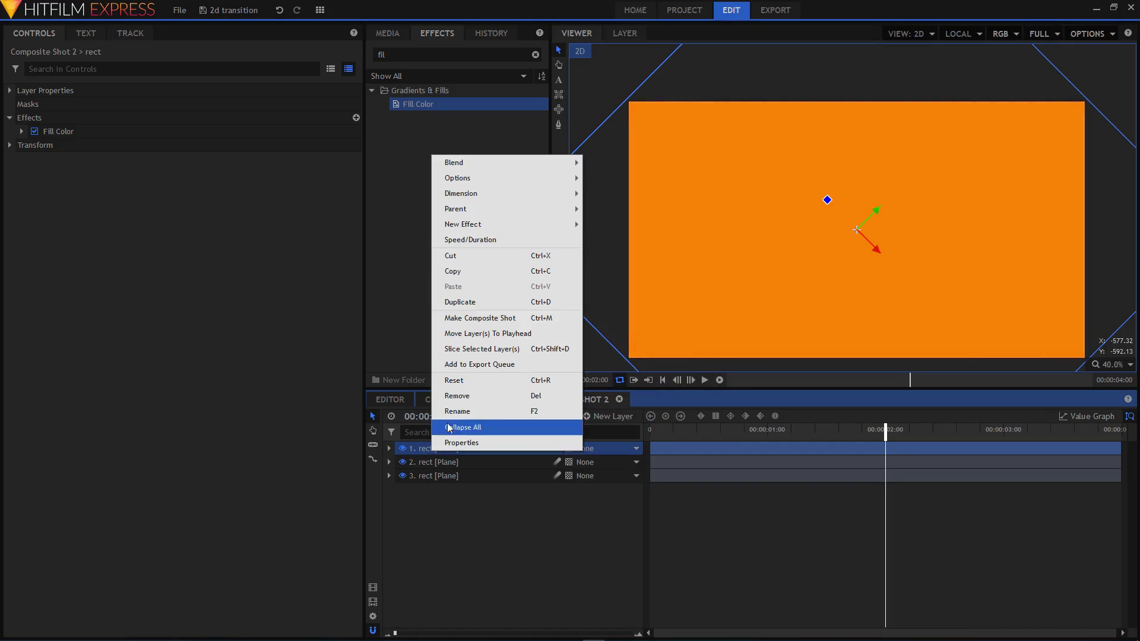
pyautogui.click(464, 428)
pyautogui.write('rect orang')
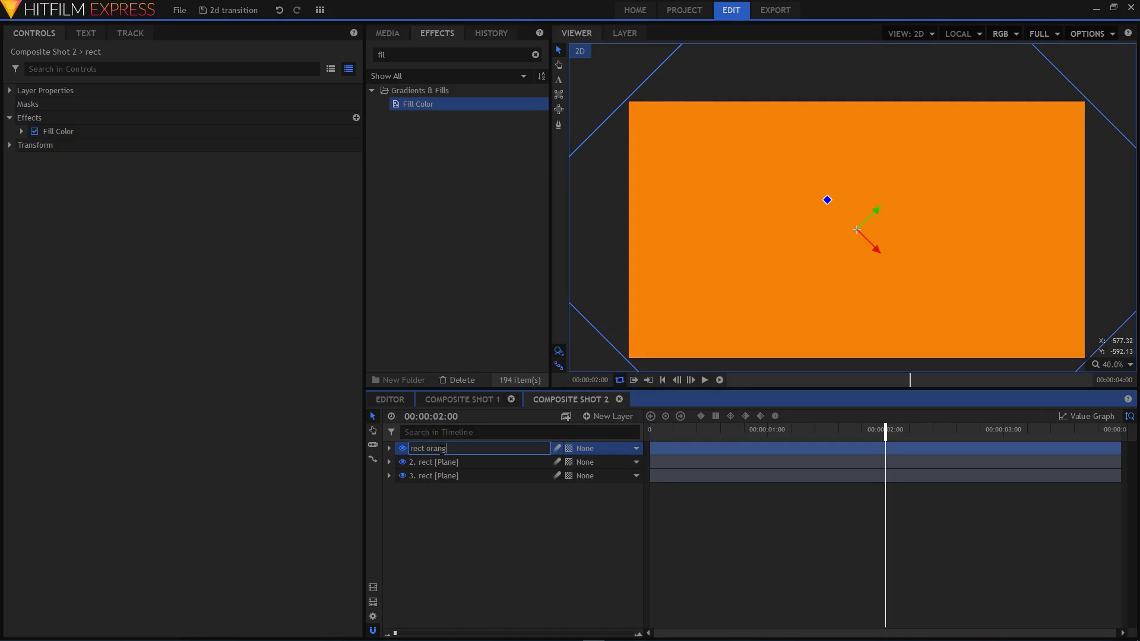
pyautogui.write('e')
# Step: Name layer 1 rect orange and select the second rect layer
pyautogui.press('Return')
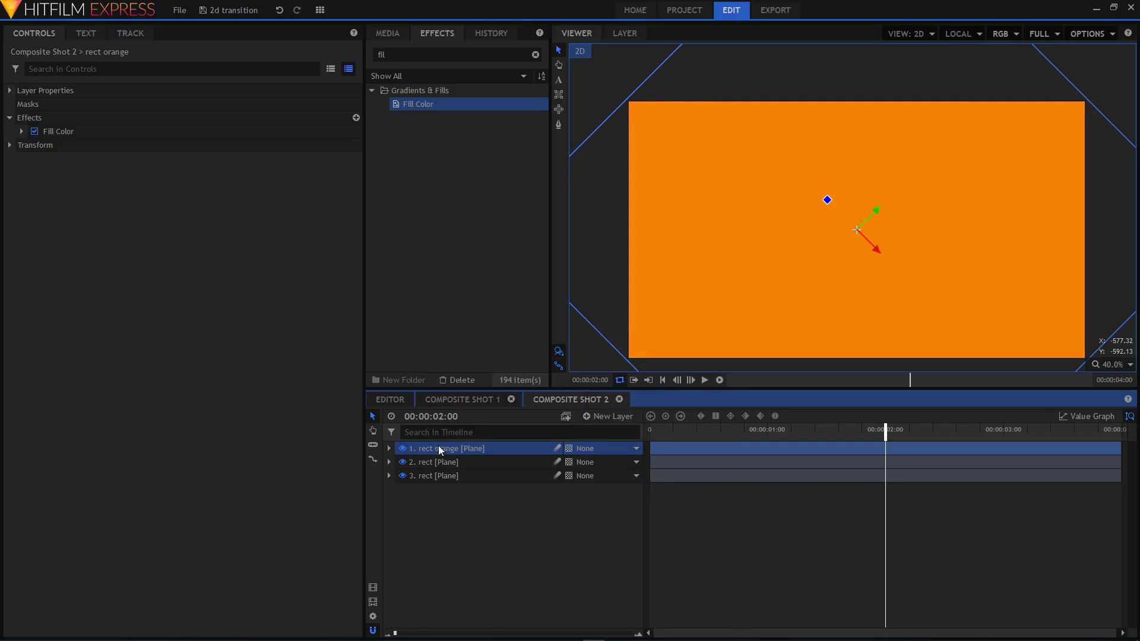
pyautogui.click(448, 460)
pyautogui.rightClick(449, 460)
pyautogui.press('Escape')
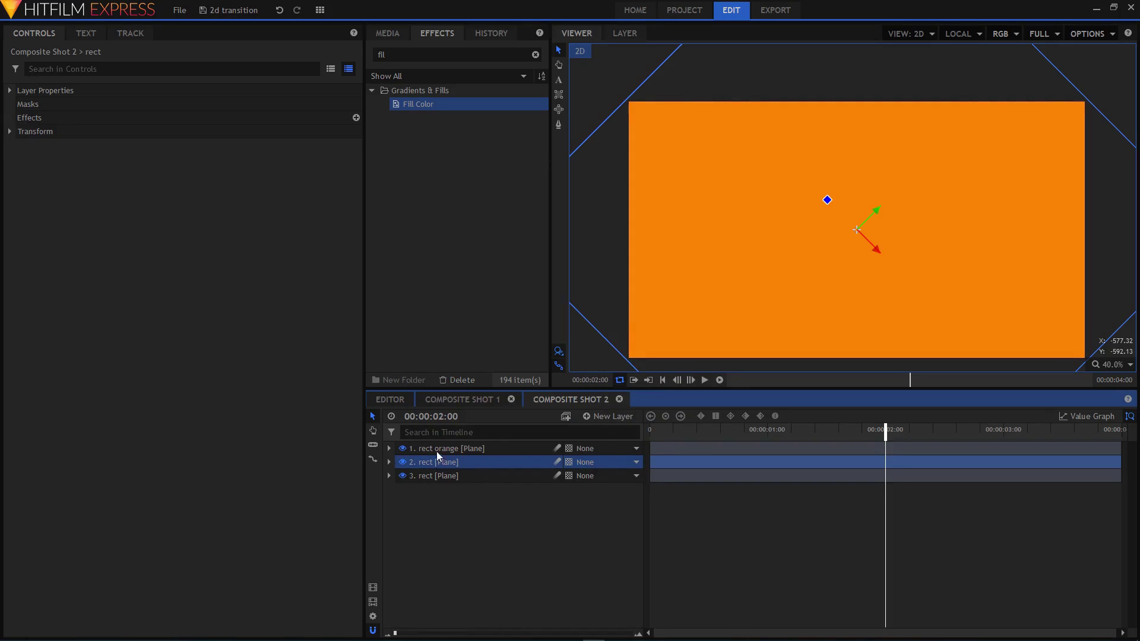
# Step: Give the second plane a light-blue #00aaff Fill Color at 100% blend
pyautogui.moveTo(427, 105); pyautogui.dragTo(445, 465)
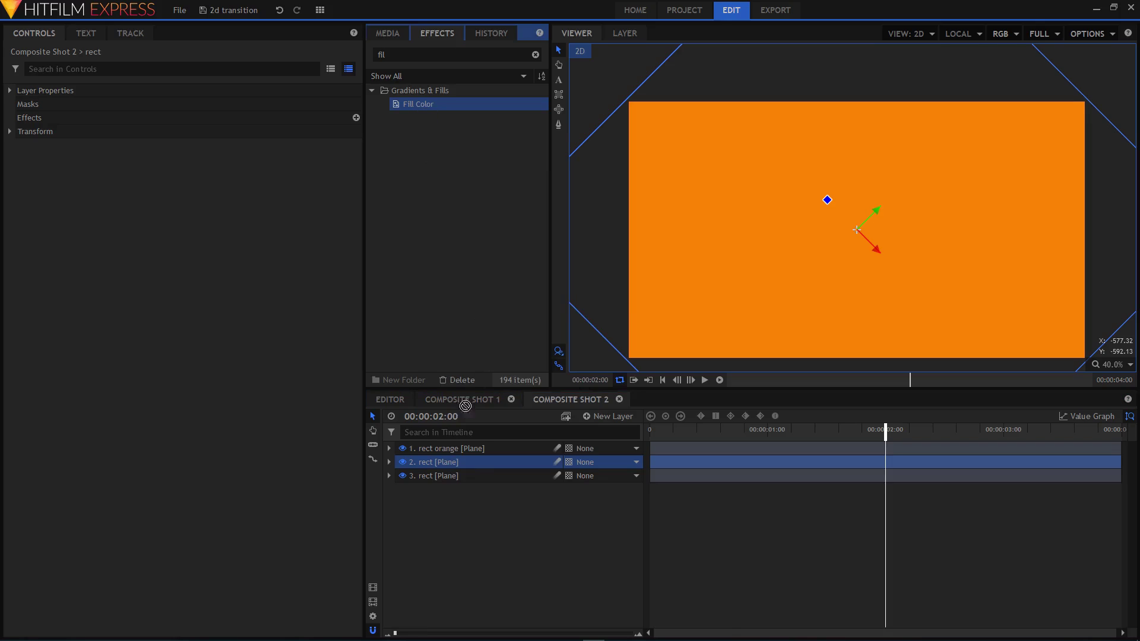
pyautogui.click(413, 502)
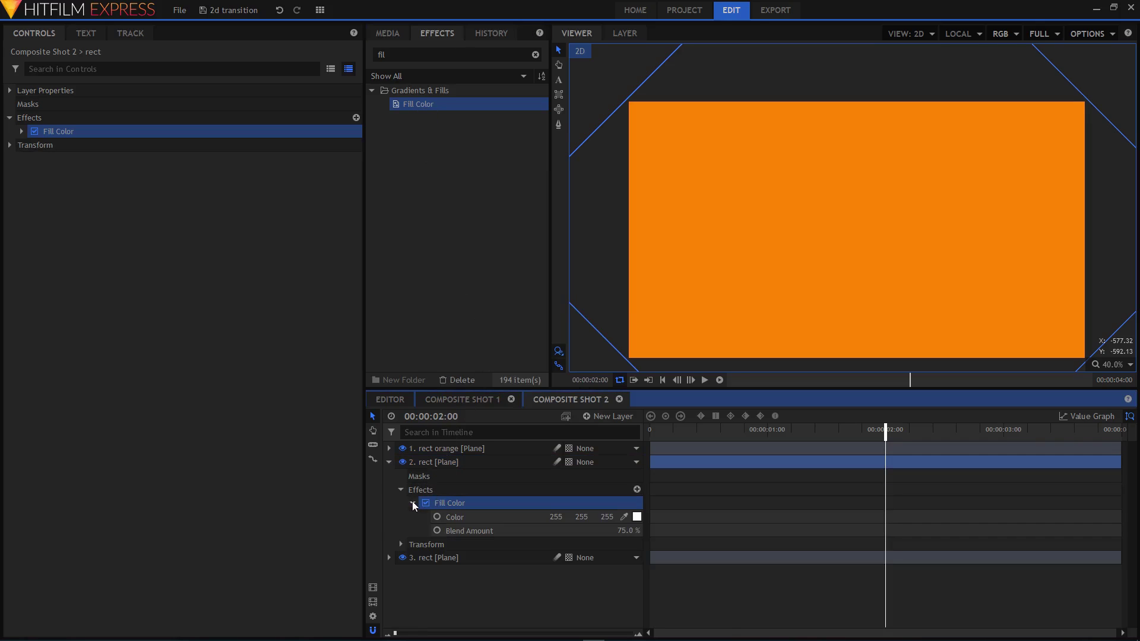
pyautogui.click(638, 517)
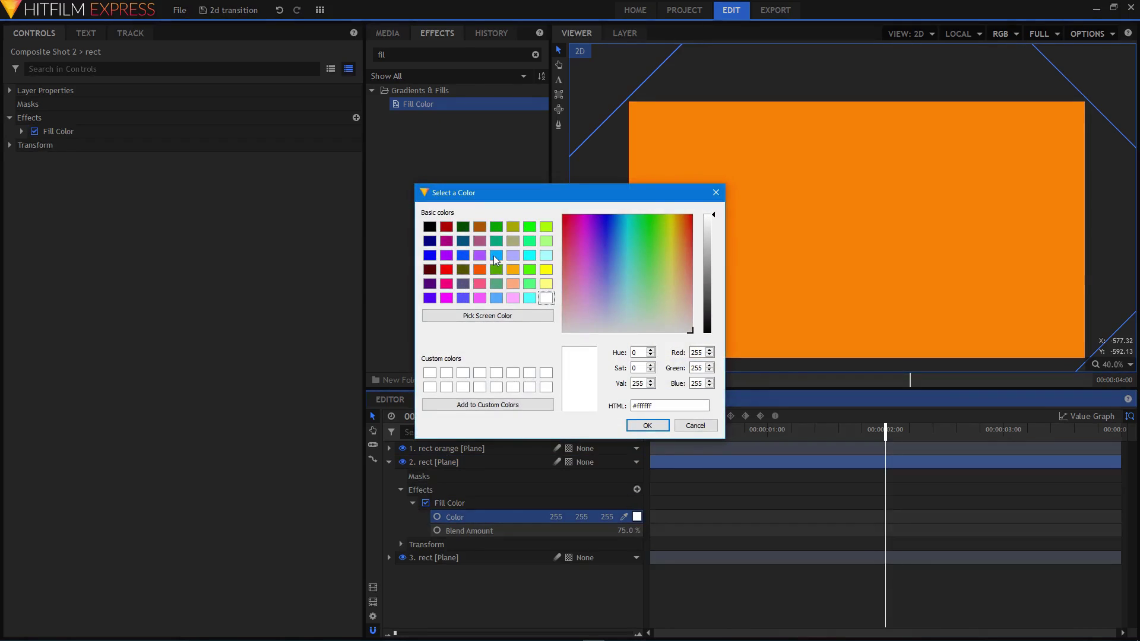
pyautogui.click(497, 257)
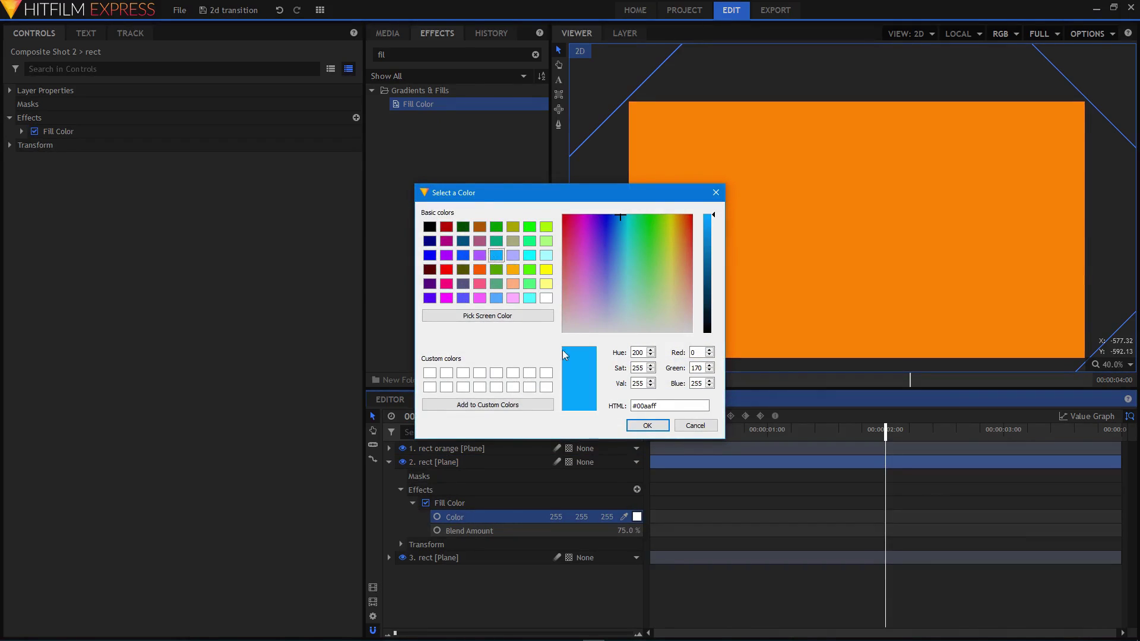
pyautogui.click(648, 425)
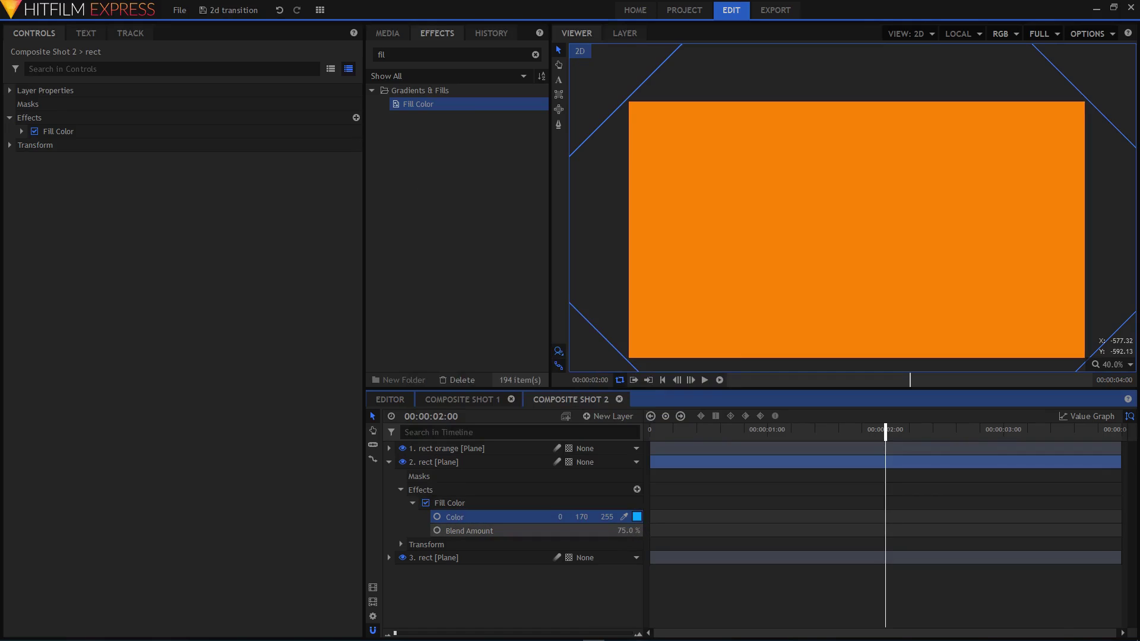
pyautogui.moveTo(628, 531); pyautogui.dragTo(652, 531)
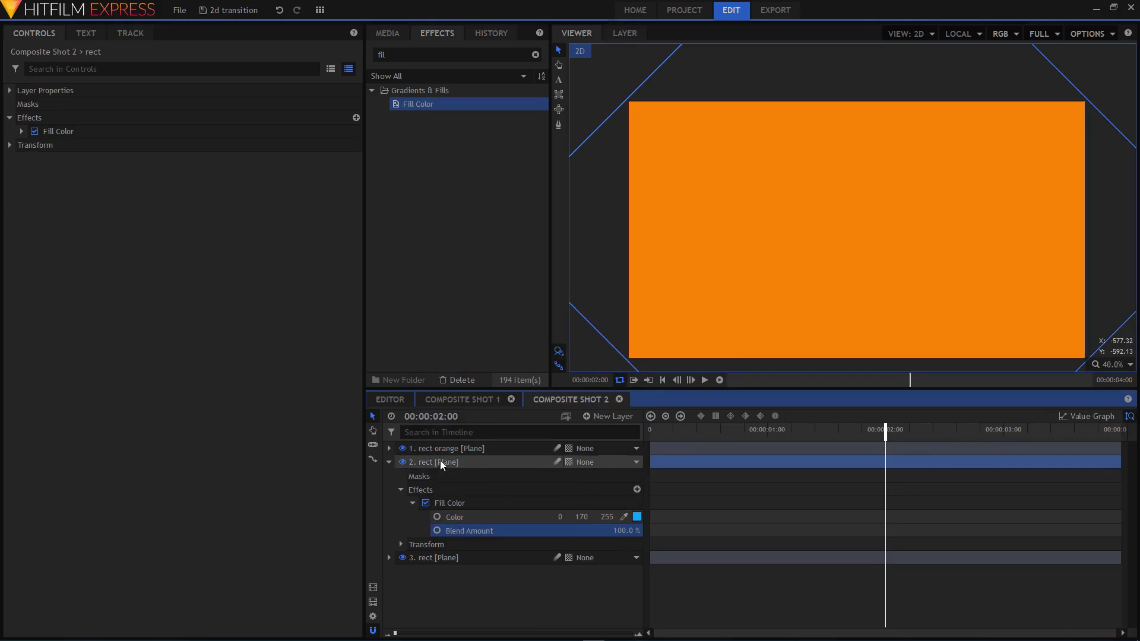
# Step: Rename layers 2 and 3 to rect blue and rect white
pyautogui.click(390, 461)
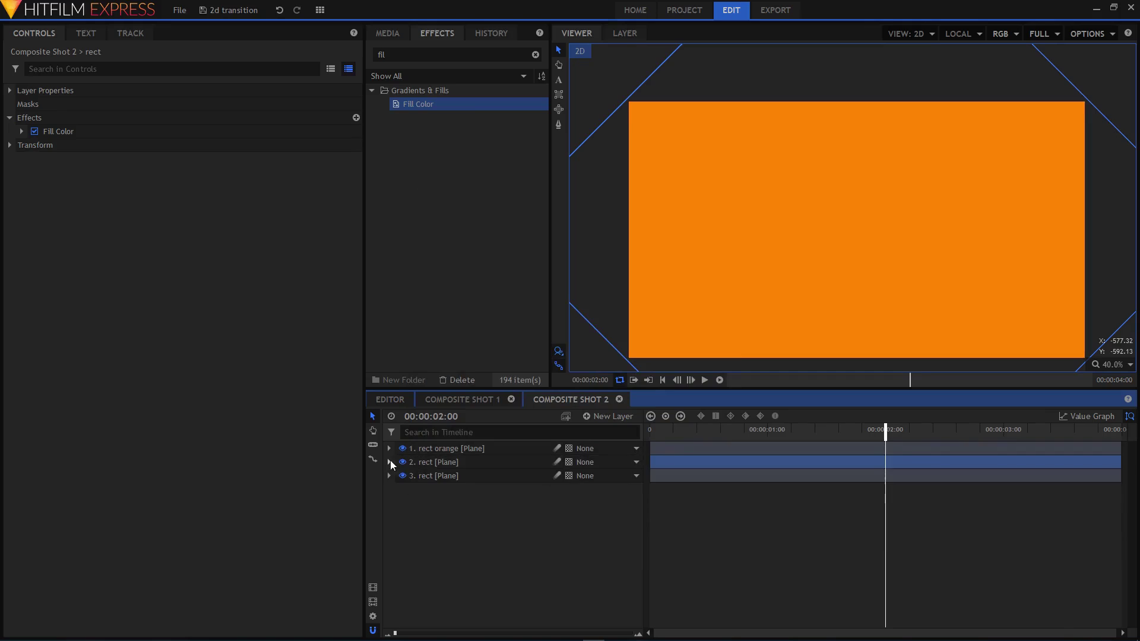
pyautogui.rightClick(433, 463)
pyautogui.click(459, 424)
pyautogui.write('rect bl')
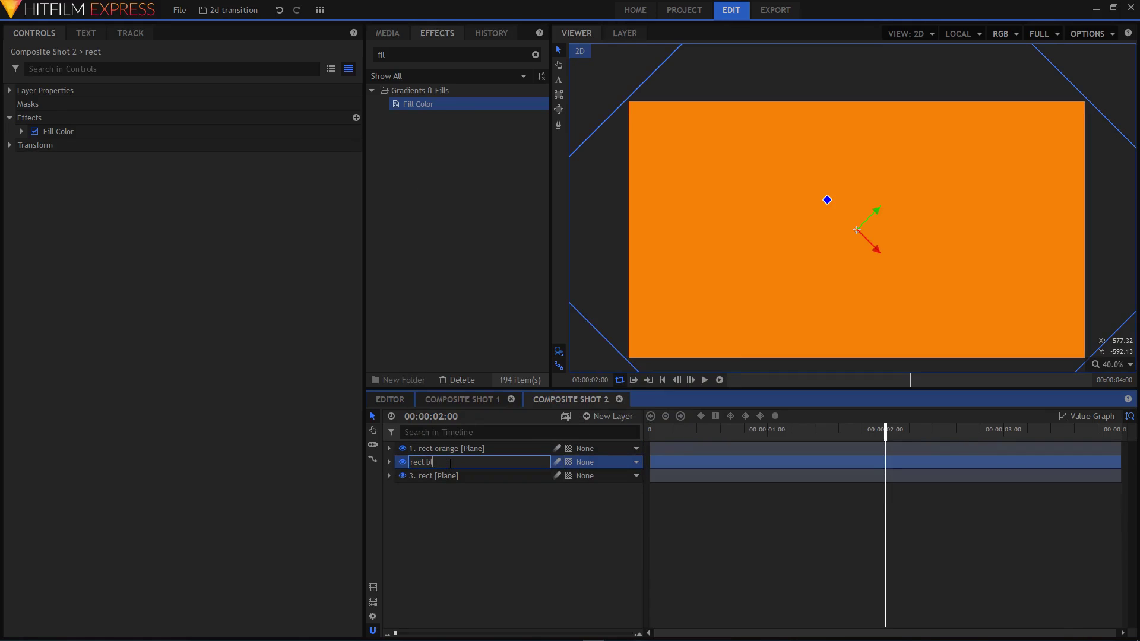
pyautogui.write('ue')
pyautogui.press('Return')
pyautogui.rightClick(457, 476)
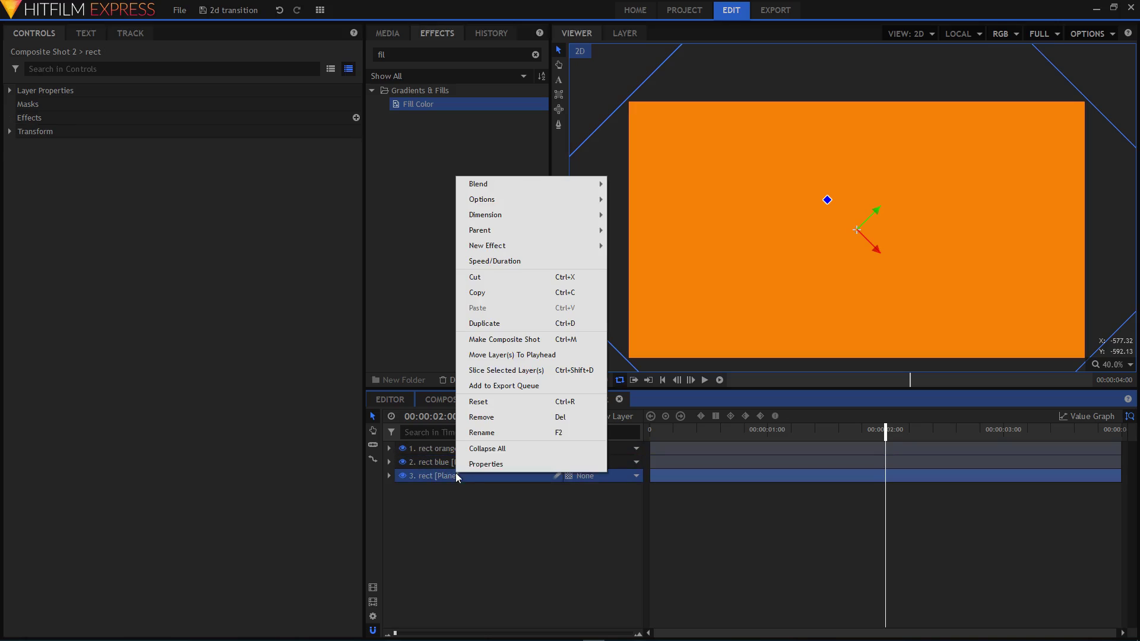
pyautogui.click(481, 432)
pyautogui.write('rect white')
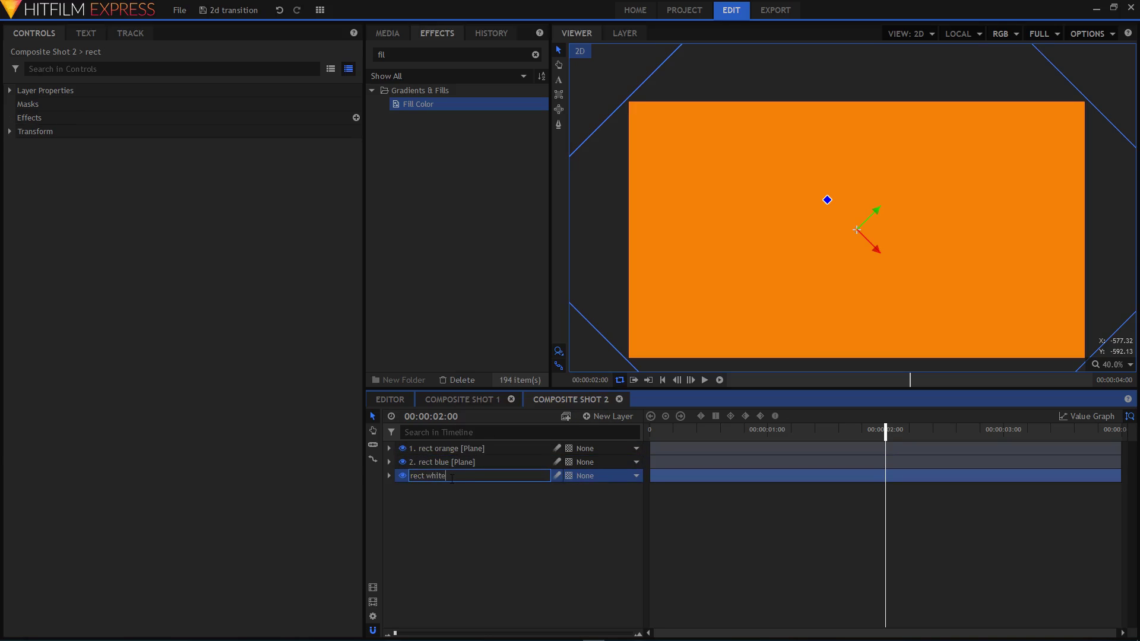
pyautogui.press('Return')
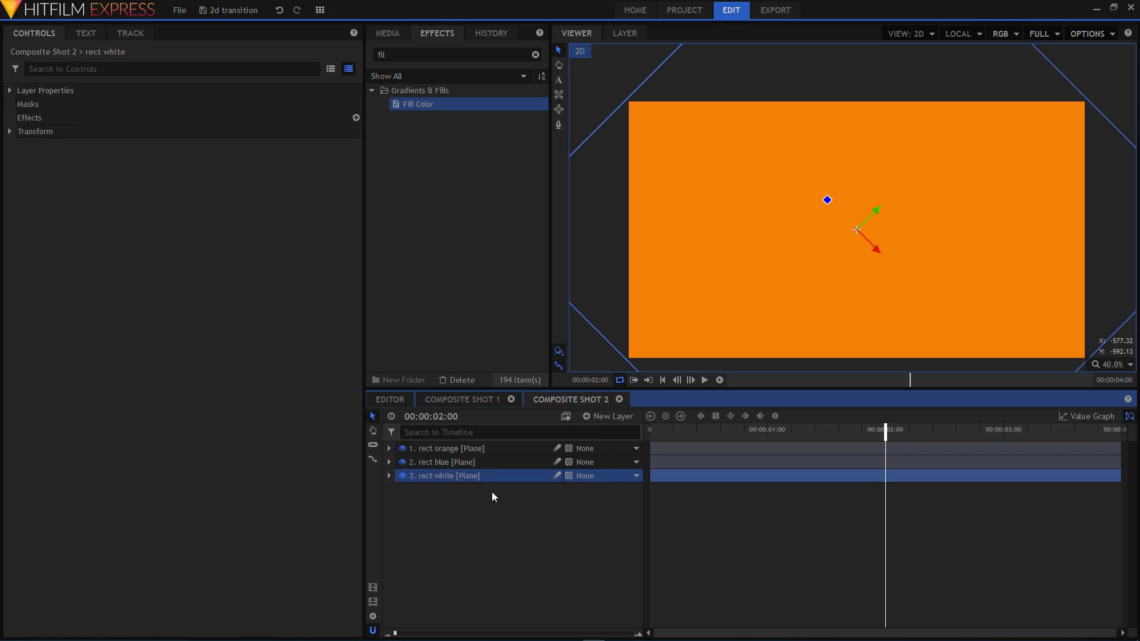
# Step: Add the ocean and sunset clips from Media as new timeline layers
pyautogui.click(494, 493)
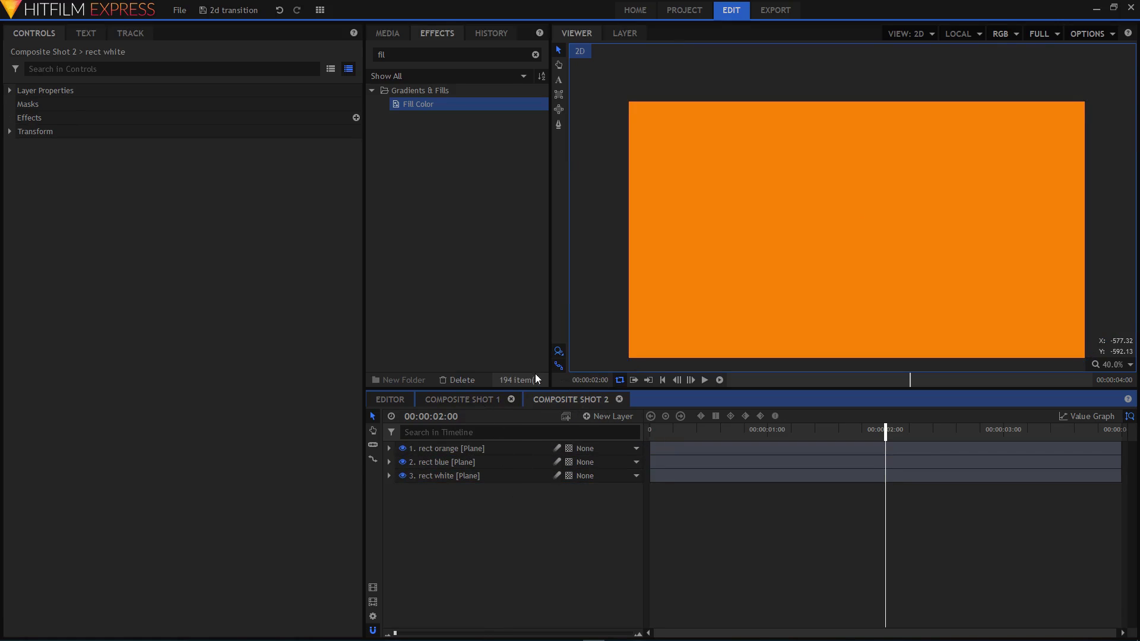
pyautogui.click(386, 34)
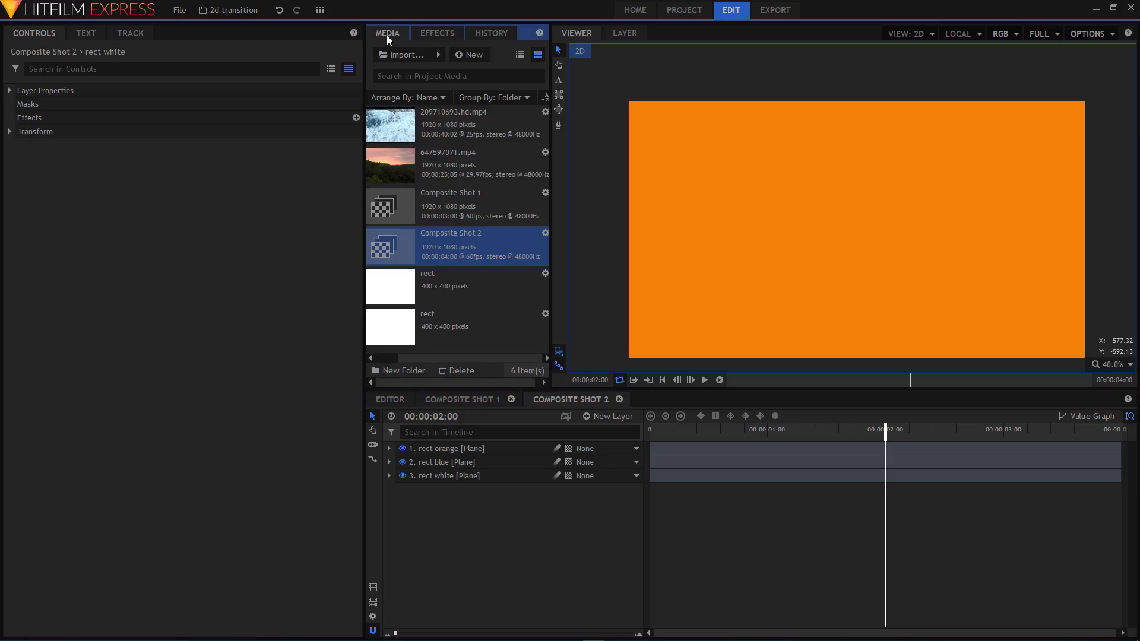
pyautogui.click(439, 155)
pyautogui.keyDown('shift'); pyautogui.click(454, 125); pyautogui.keyUp('shift')
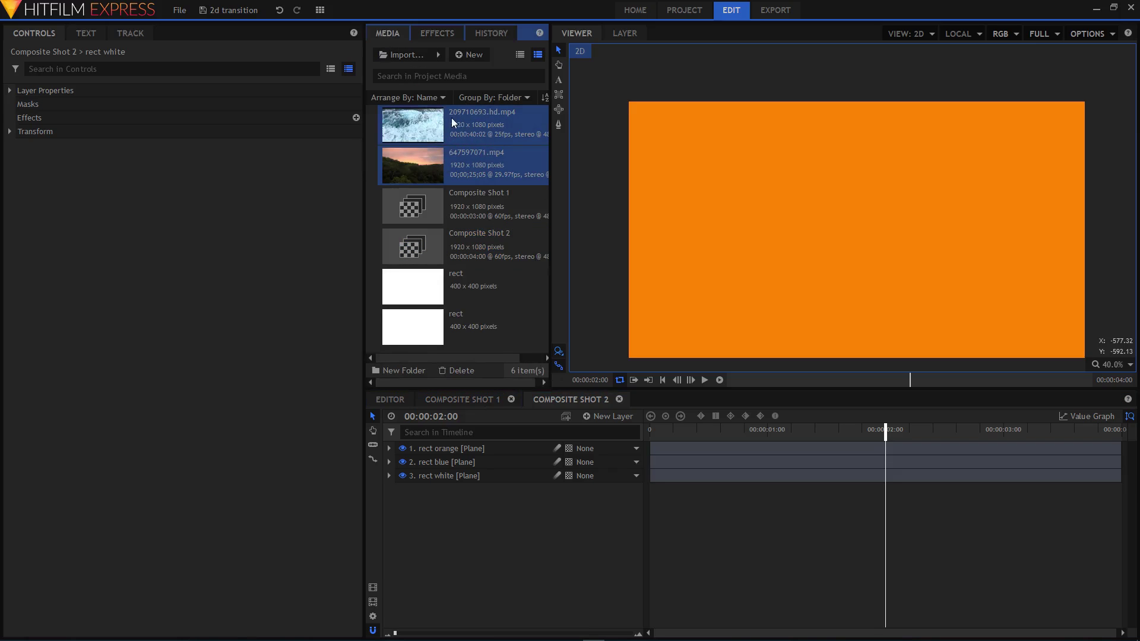
pyautogui.moveTo(452, 118); pyautogui.dragTo(481, 464)
pyautogui.click(447, 453)
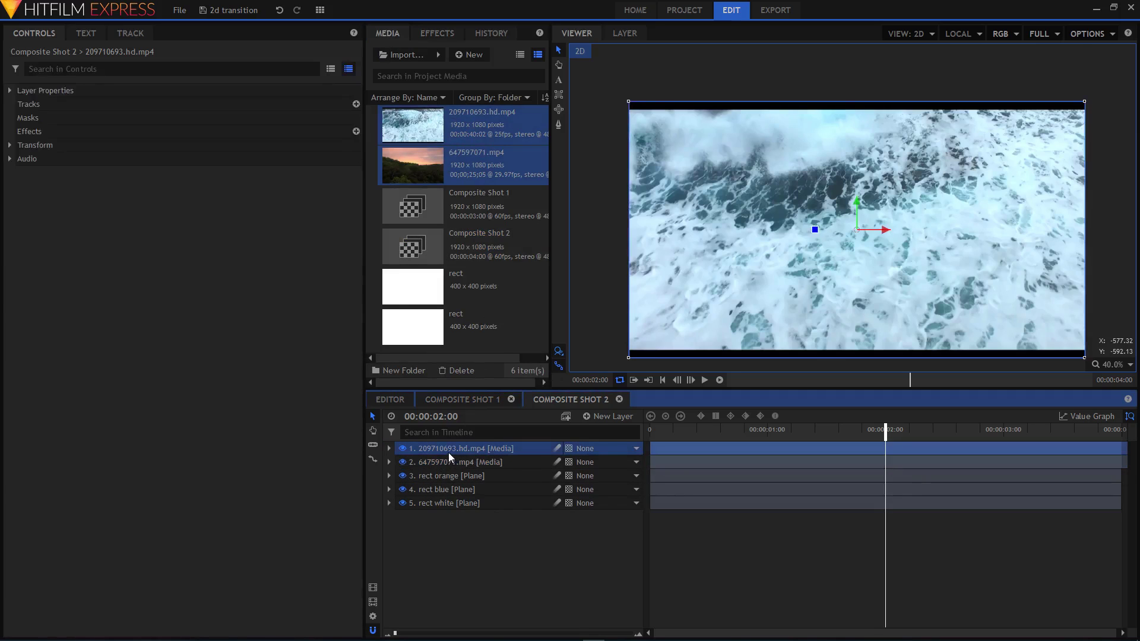
# Step: Rename the ocean clip layer scene 1 and the sunset clip layer scene 2
pyautogui.rightClick(449, 453)
pyautogui.click(498, 412)
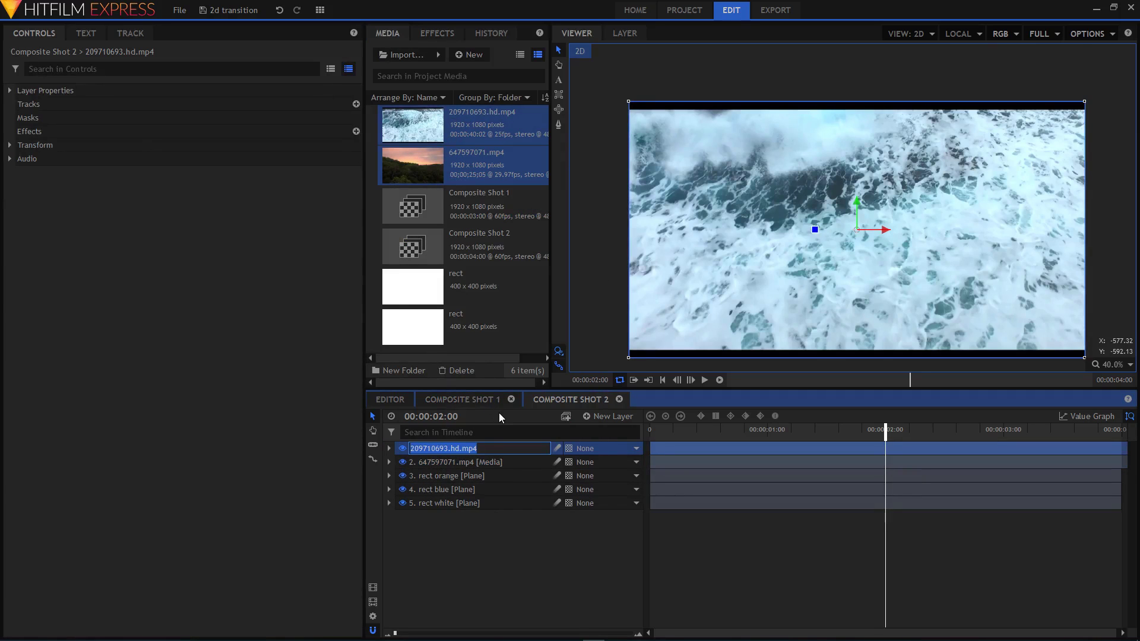
pyautogui.write('scene 1')
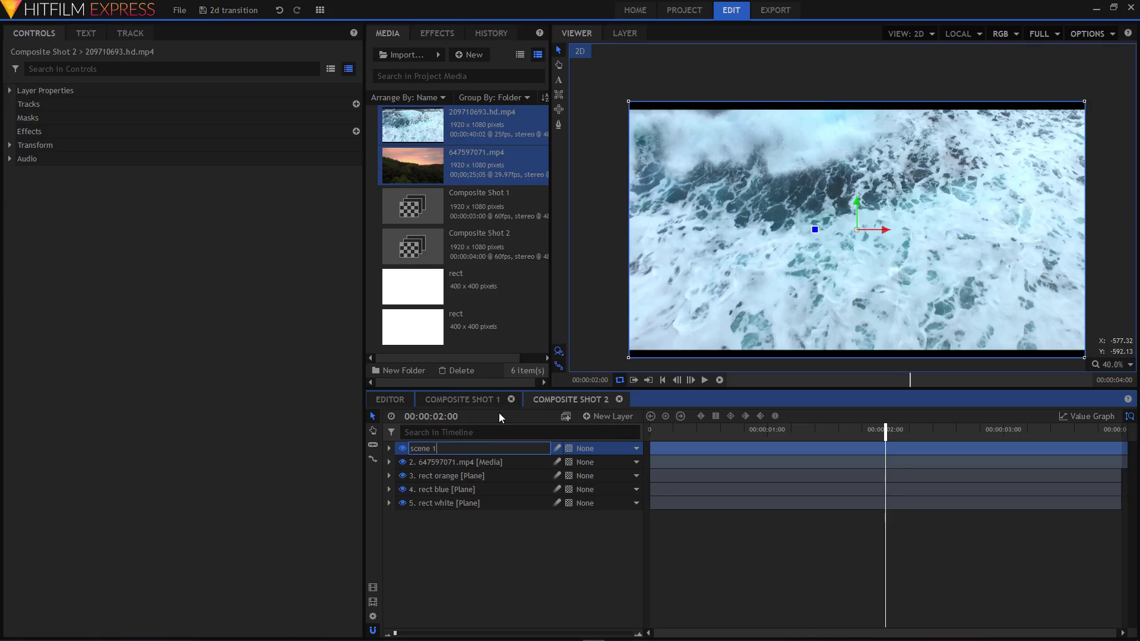
pyautogui.press('Return')
pyautogui.rightClick(458, 461)
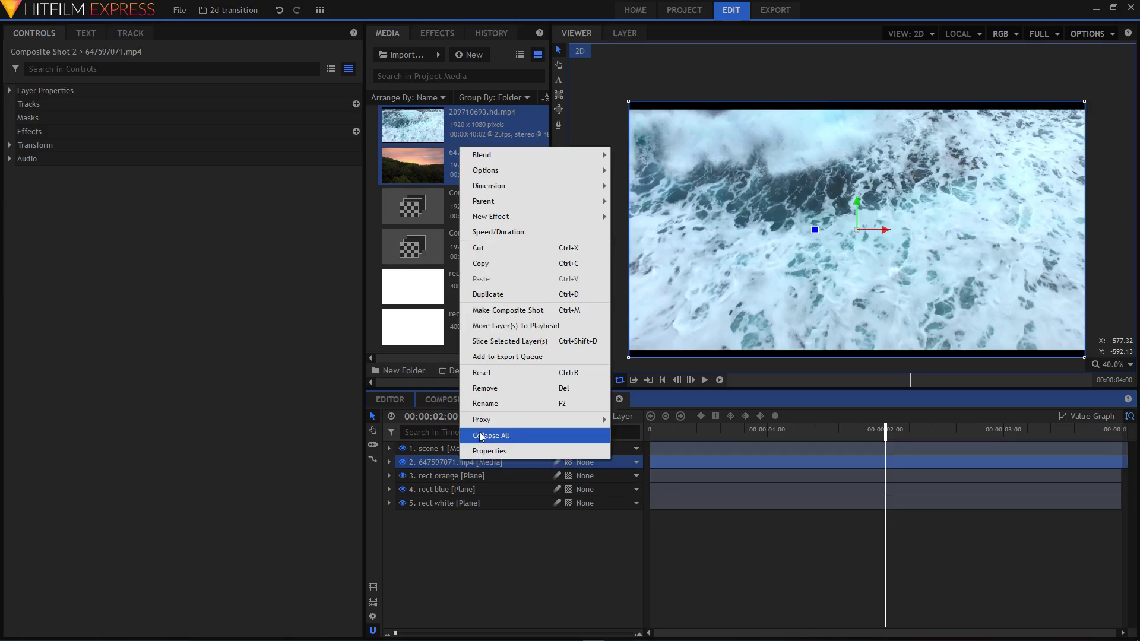
pyautogui.click(482, 408)
pyautogui.write('sce')
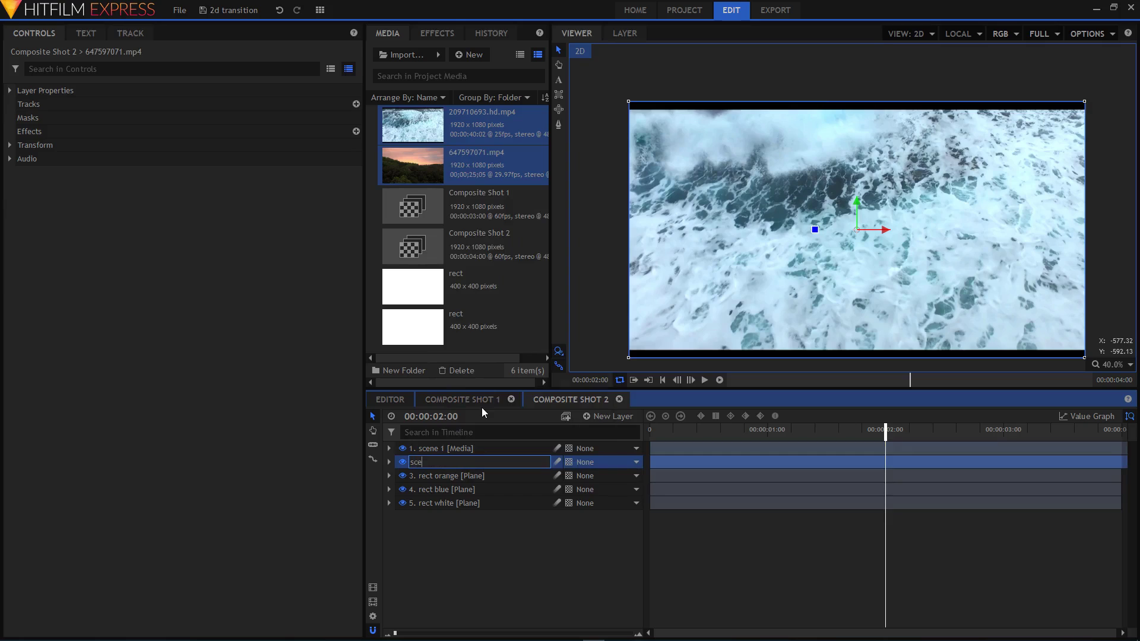
pyautogui.write('ne 2')
pyautogui.click(437, 448)
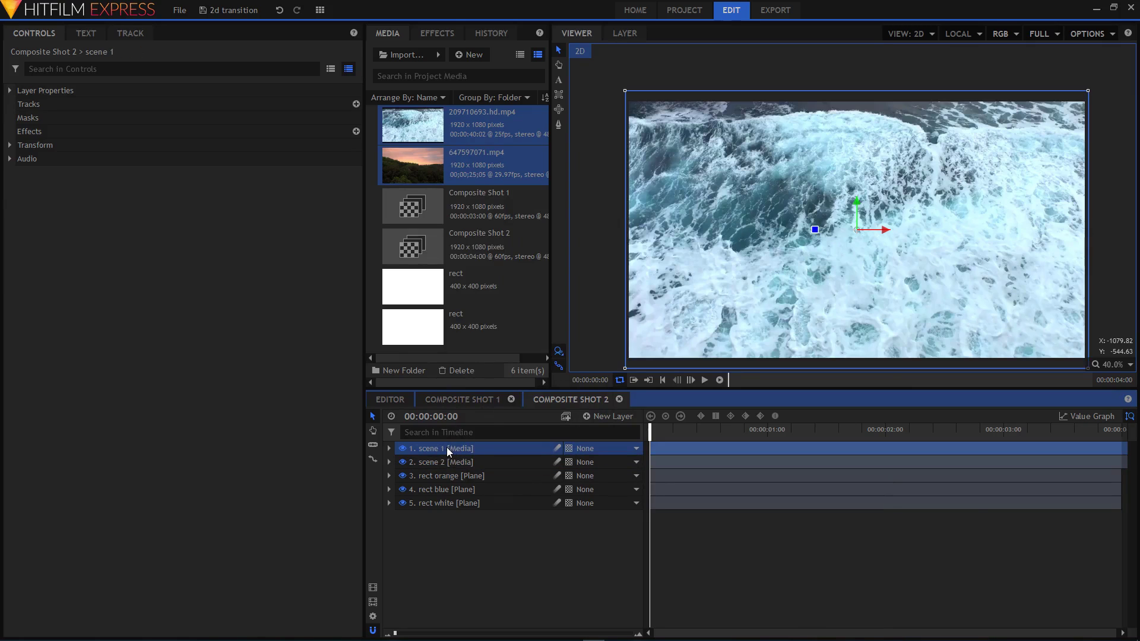
# Step: Move scene 1 to the bottom of the stack and preview the footage
pyautogui.moveTo(446, 450); pyautogui.dragTo(445, 527)
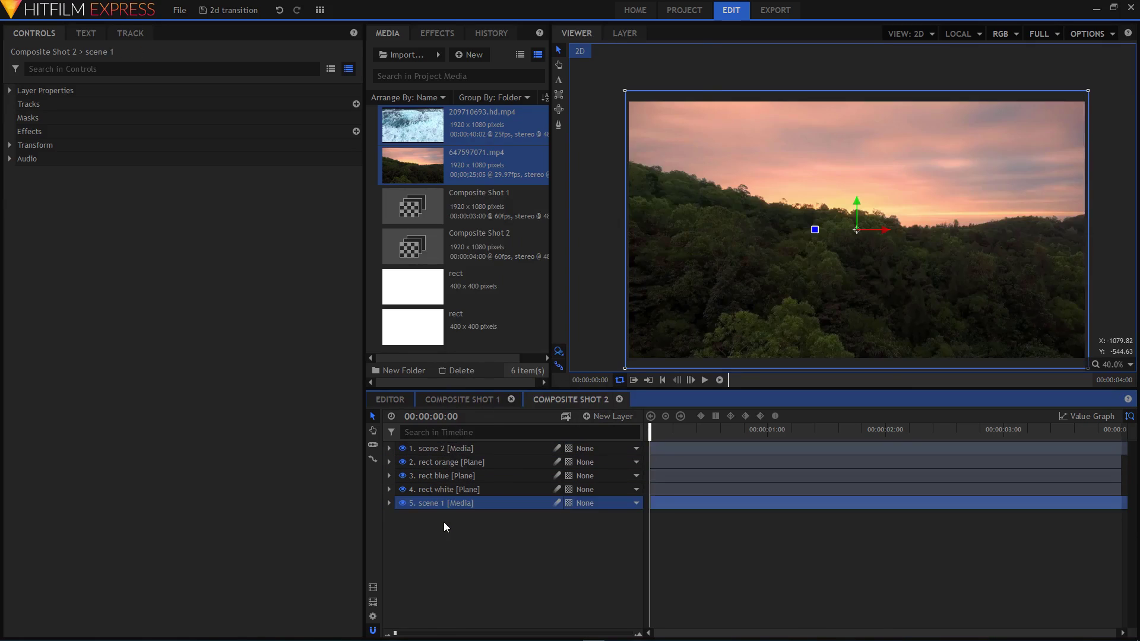
pyautogui.click(457, 448)
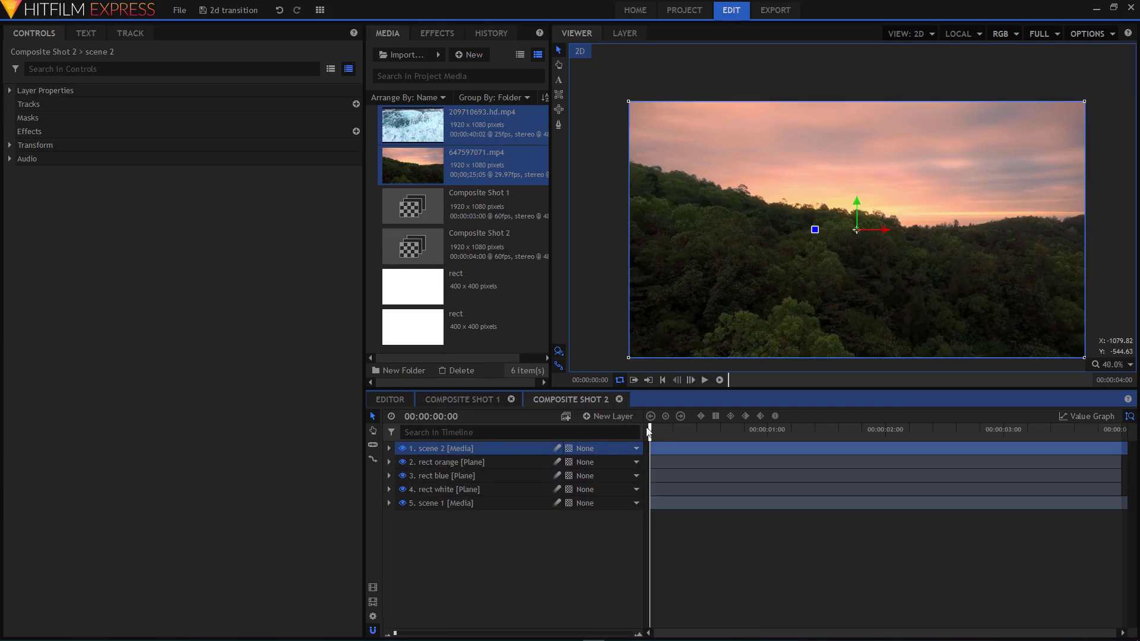
pyautogui.moveTo(649, 431)
pyautogui.mouseDown()
pyautogui.moveTo(693, 431)
pyautogui.moveTo(651, 430)
pyautogui.mouseUp()
# Step: Apply the Set Matte effect to the scene 2 layer
pyautogui.click(402, 449)
pyautogui.click(437, 33)
pyautogui.doubleClick(417, 56)
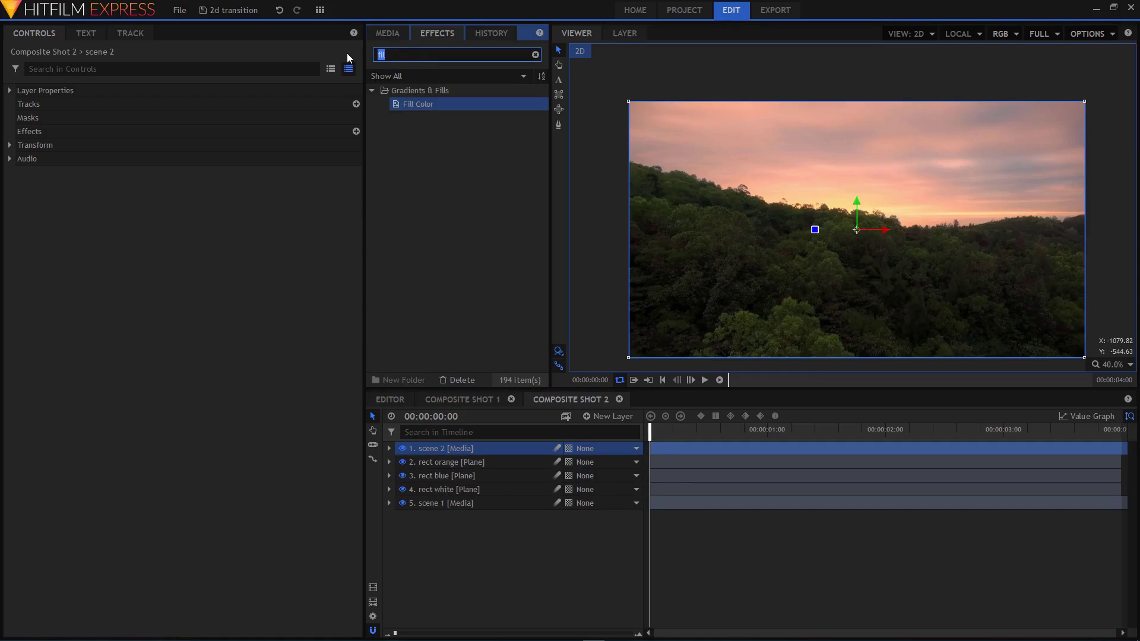
pyautogui.write('set')
pyautogui.moveTo(434, 118); pyautogui.dragTo(453, 459)
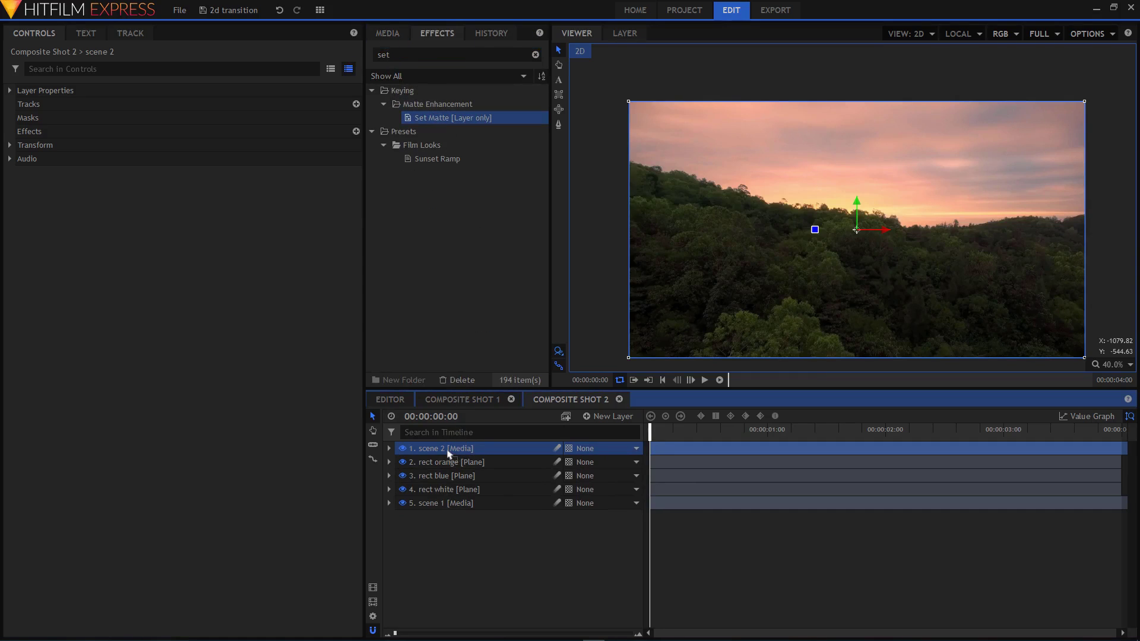
pyautogui.moveTo(449, 453); pyautogui.dragTo(444, 449)
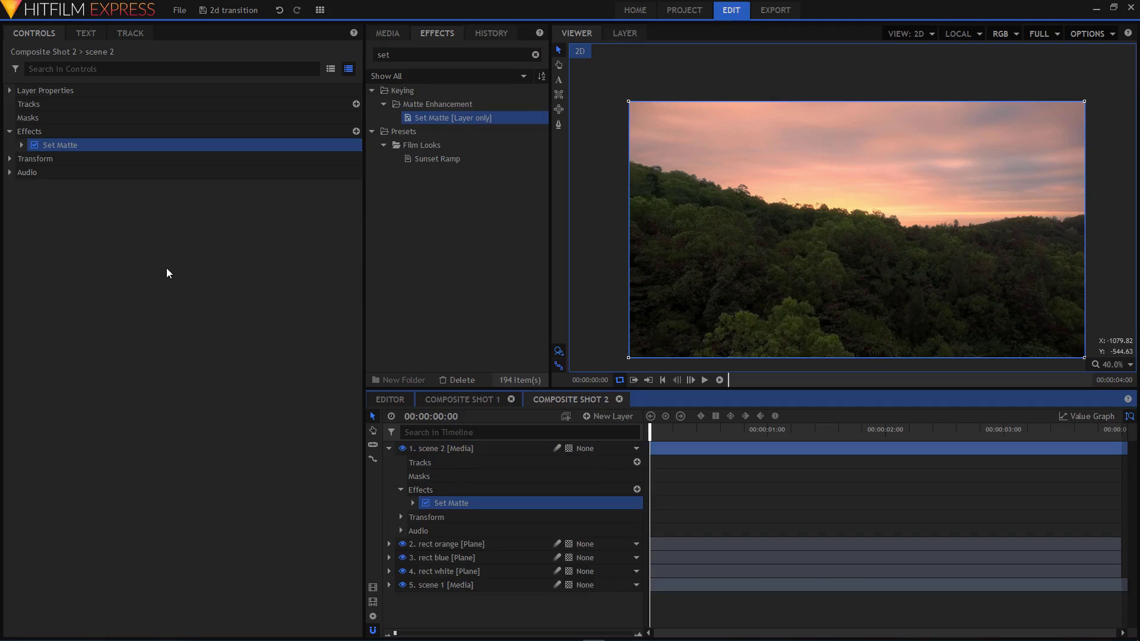
# Step: Set the Set Matte Source Layer to rect orange
pyautogui.click(20, 144)
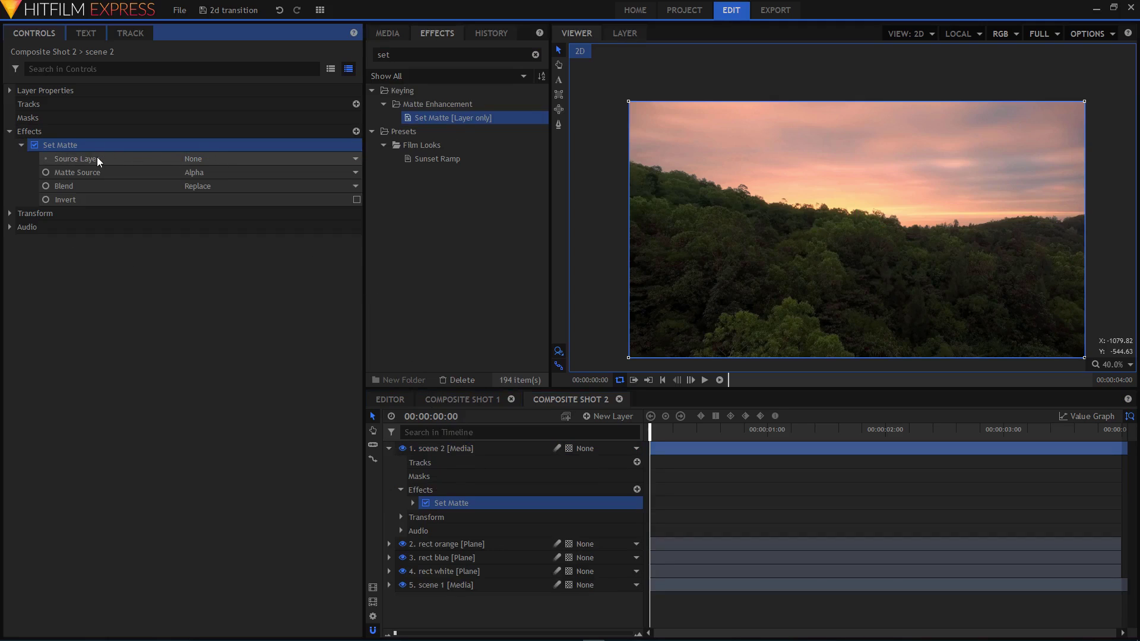
pyautogui.click(193, 162)
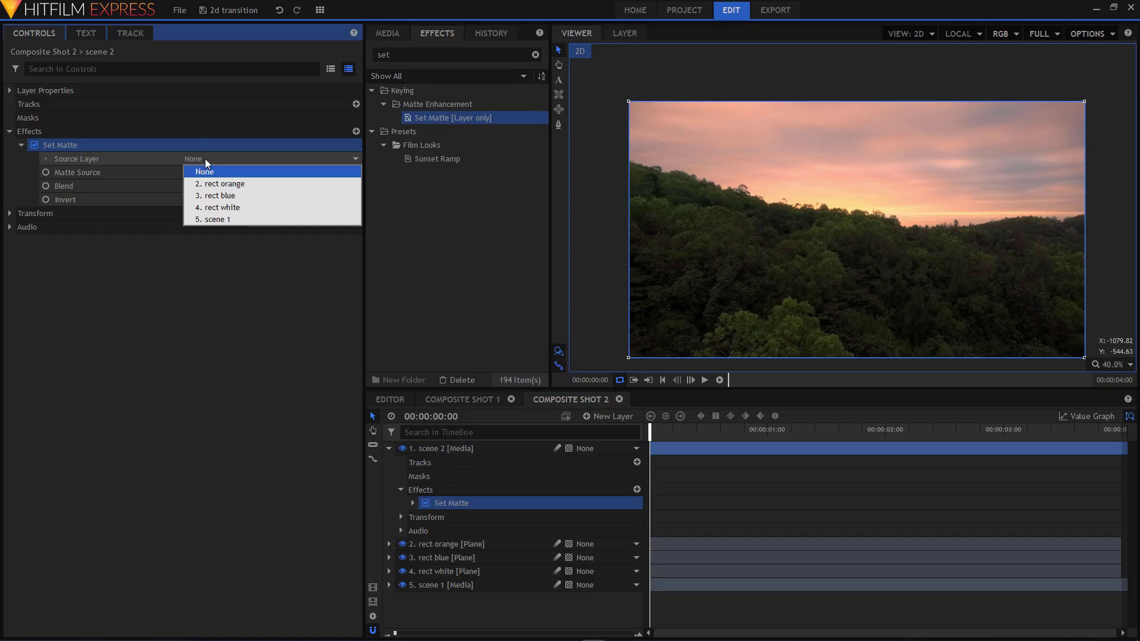
pyautogui.click(226, 184)
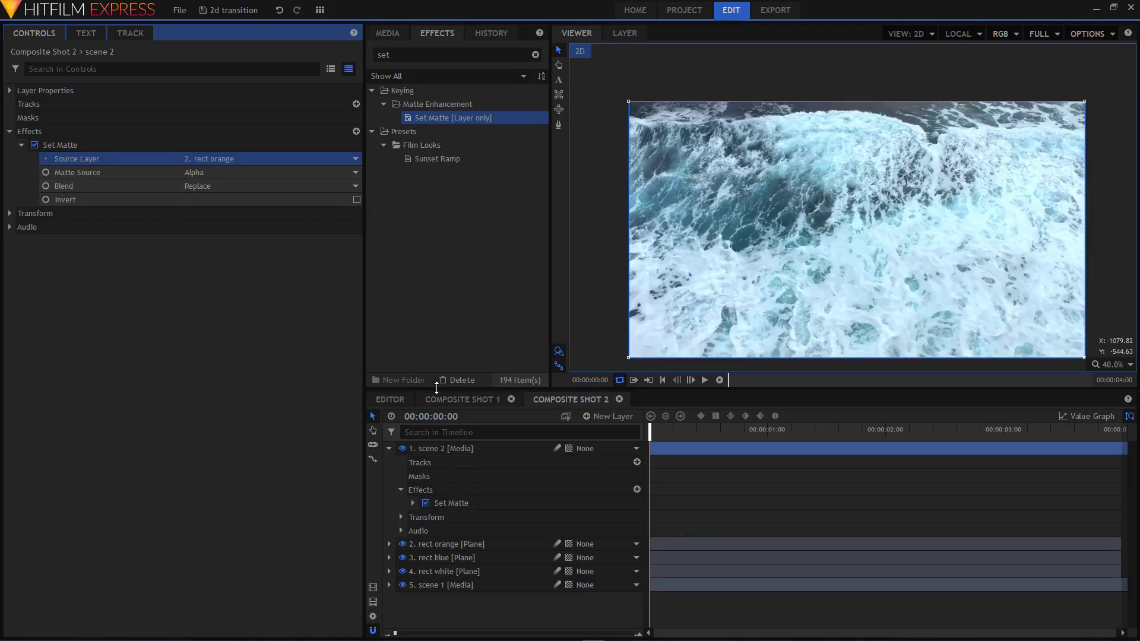
pyautogui.click(389, 449)
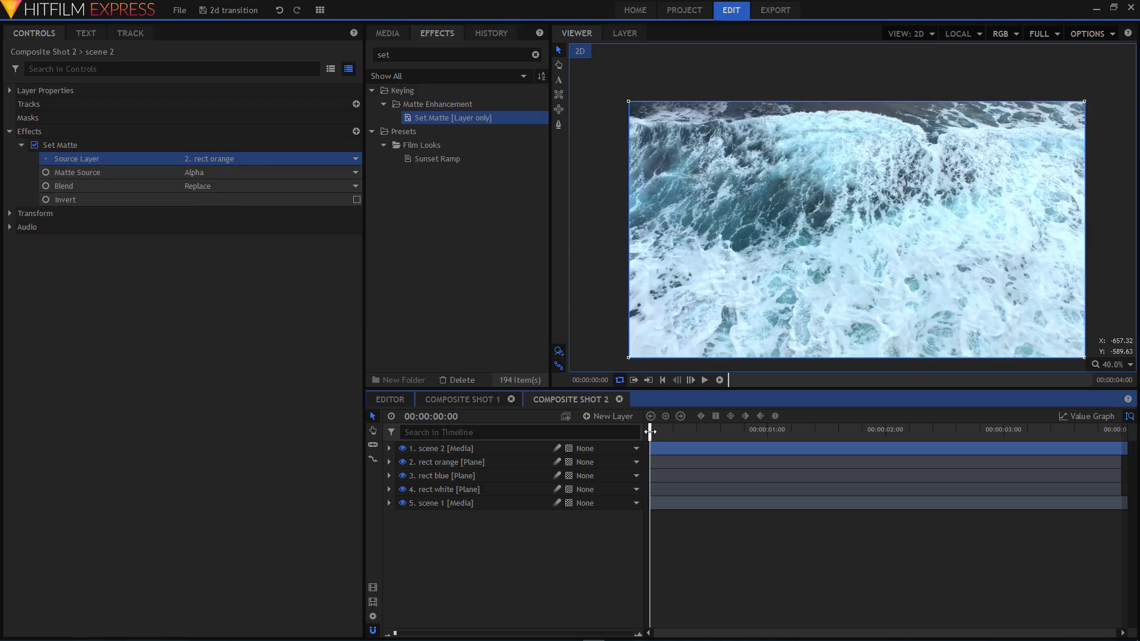
# Step: Preview the transition, select rect orange and move the playhead to 00:00:00:30
pyautogui.moveTo(650, 431)
pyautogui.mouseDown()
pyautogui.moveTo(752, 431)
pyautogui.moveTo(650, 431)
pyautogui.mouseUp()
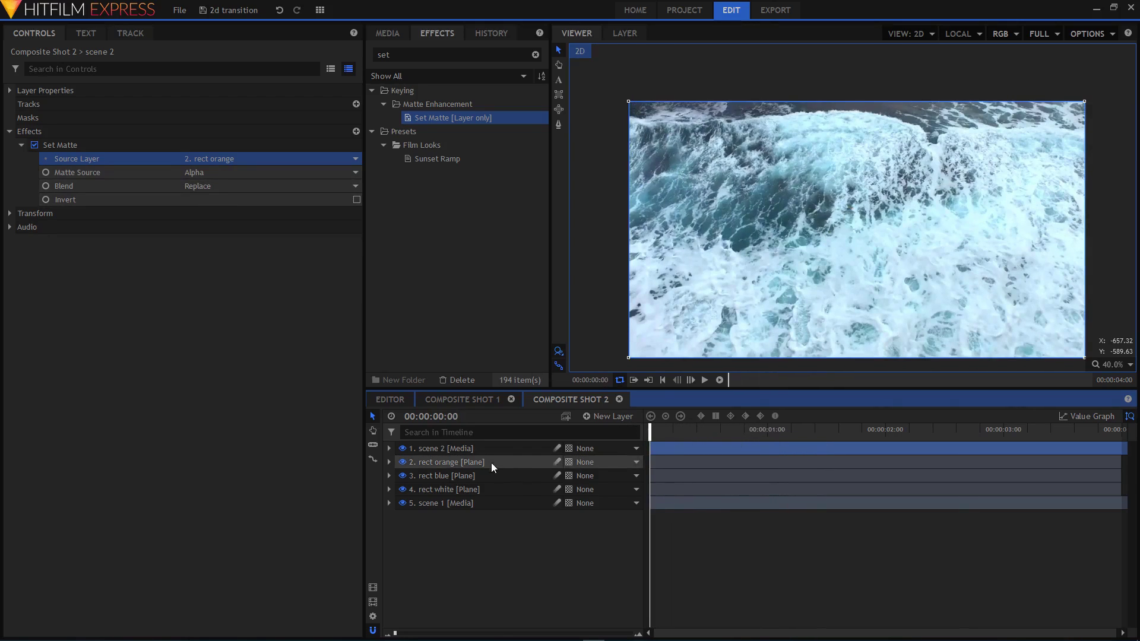
pyautogui.click(666, 463)
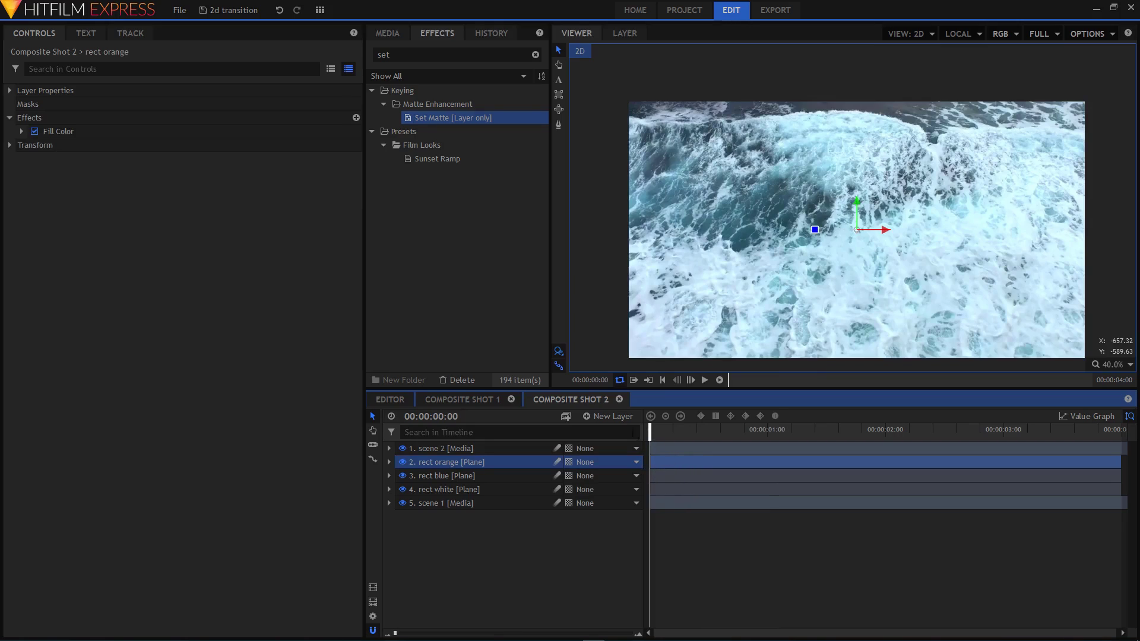
pyautogui.click(460, 416)
pyautogui.moveTo(461, 418); pyautogui.dragTo(449, 417)
pyautogui.write('30')
pyautogui.press('Return')
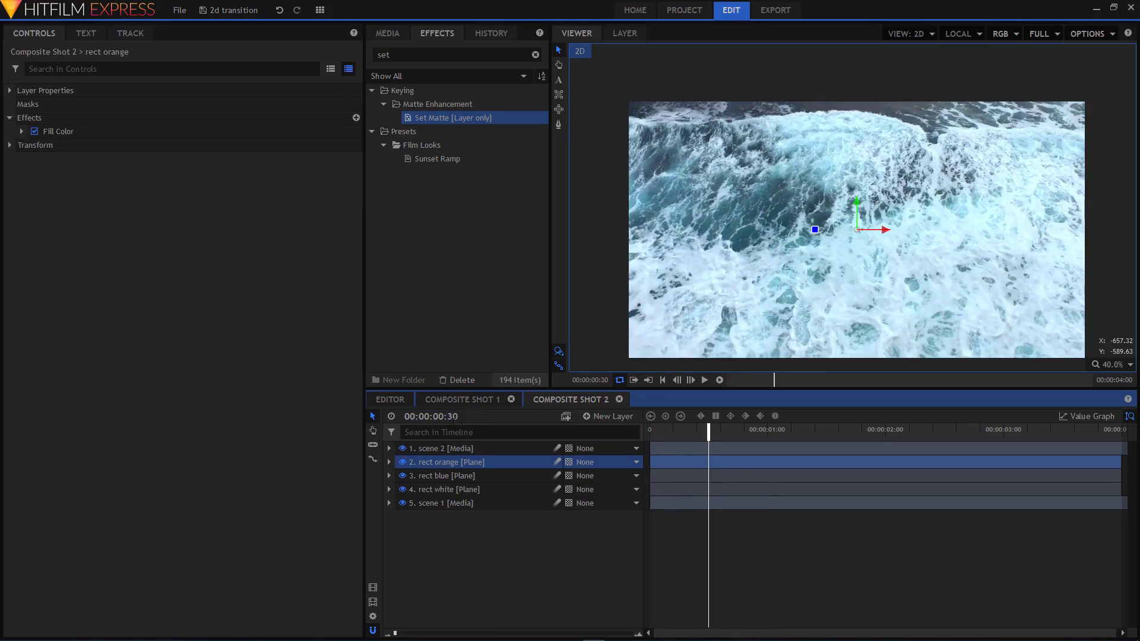
# Step: Slide rect orange's layer bar to start at the playhead, then re-edit the current time
pyautogui.moveTo(681, 460); pyautogui.dragTo(740, 463)
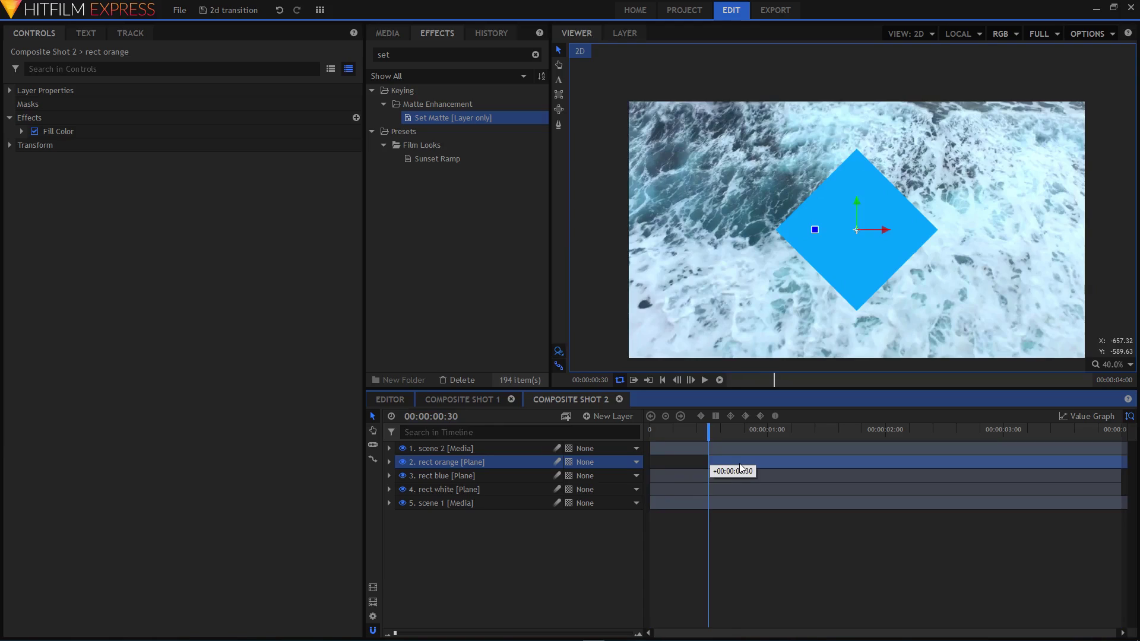
pyautogui.moveTo(739, 469); pyautogui.dragTo(740, 470)
pyautogui.doubleClick(452, 417)
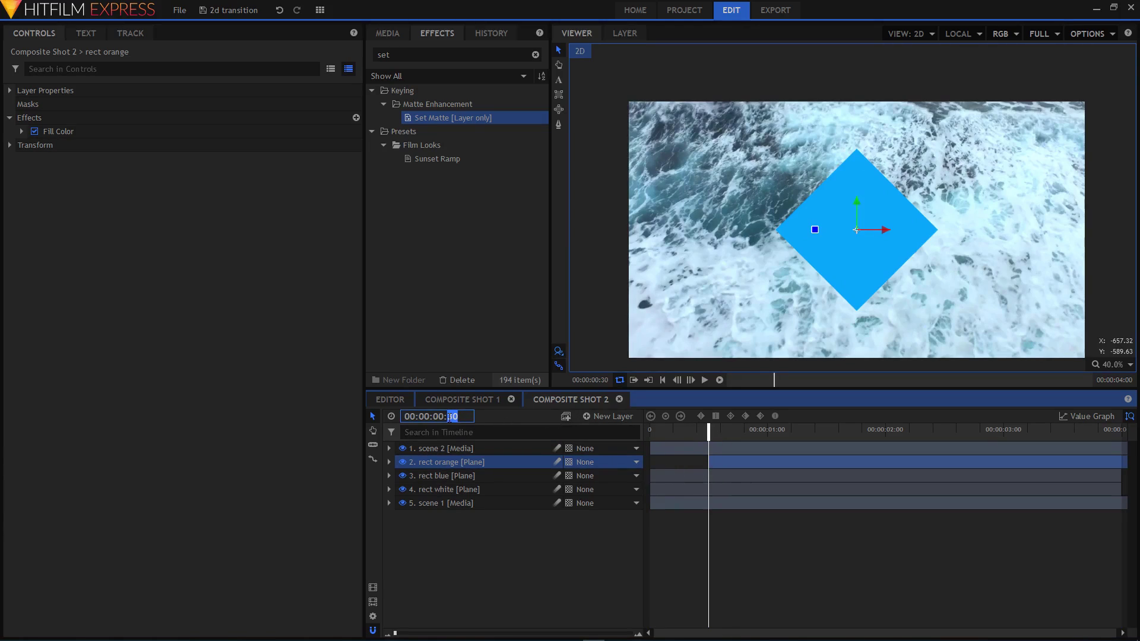
pyautogui.write('15')
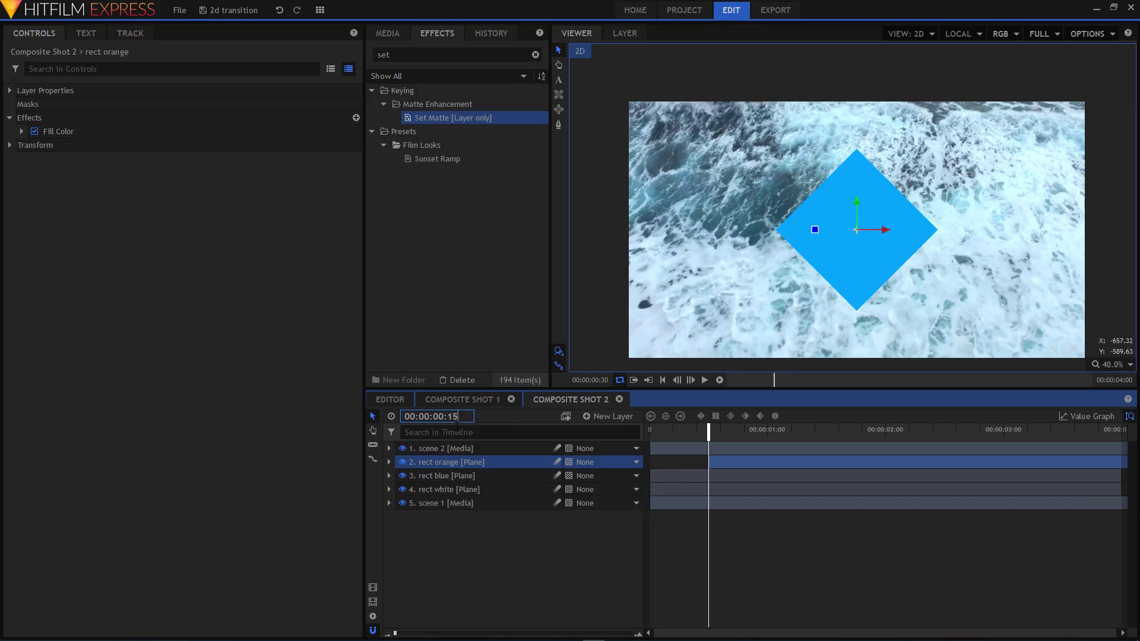
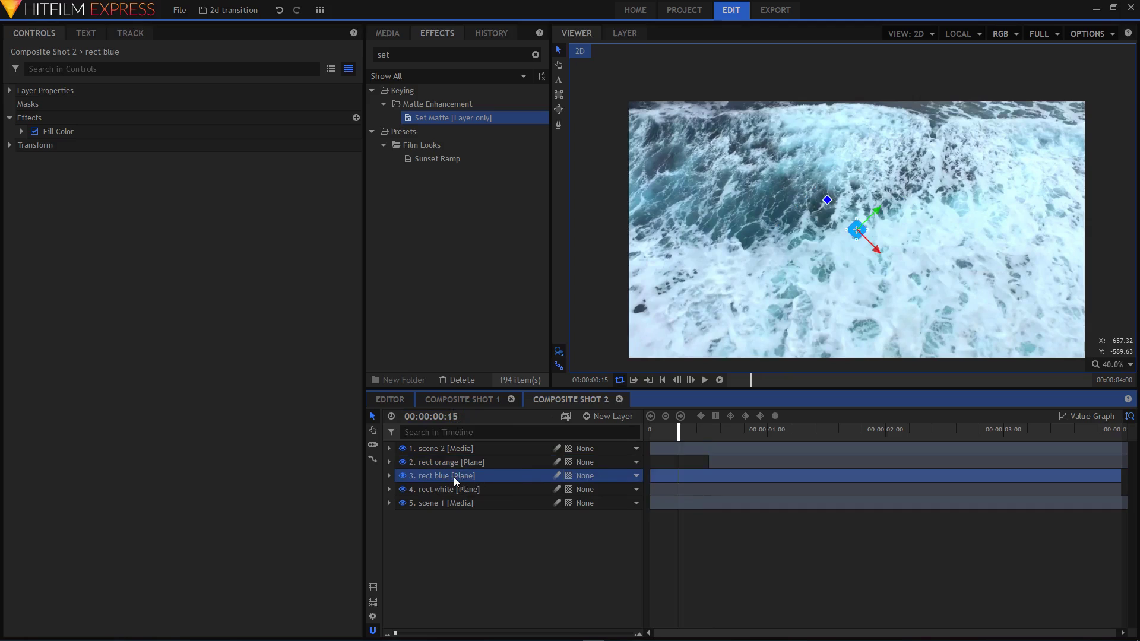
# Step: Shift the rect blue layer to start at 15 frames, then rewind to 00:00:00:00
pyautogui.moveTo(689, 475); pyautogui.dragTo(708, 482)
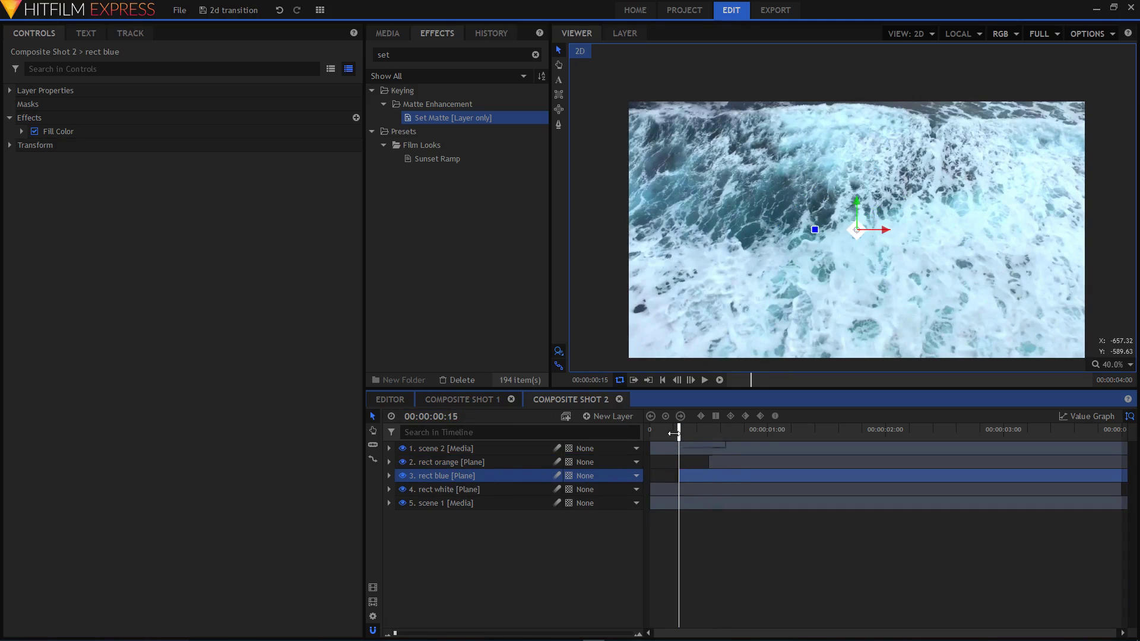
pyautogui.moveTo(673, 434); pyautogui.dragTo(650, 433)
# Step: Preview the ocean-to-sunset-forest wipe twice, stopping once the sunset forest appears
pyautogui.click(703, 380)
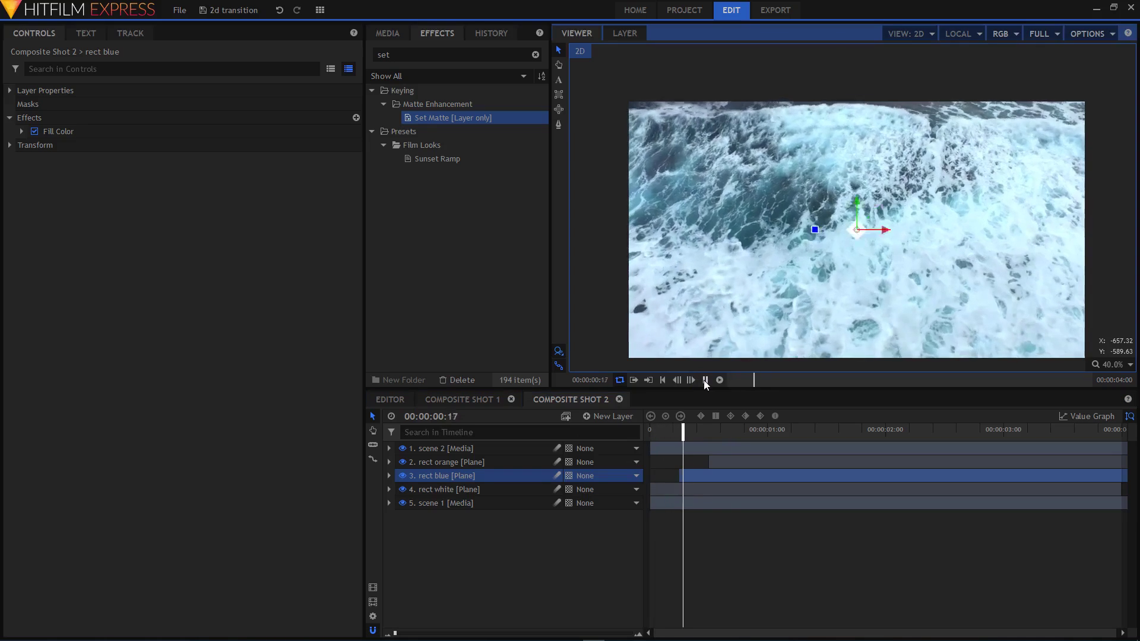
pyautogui.click(565, 567)
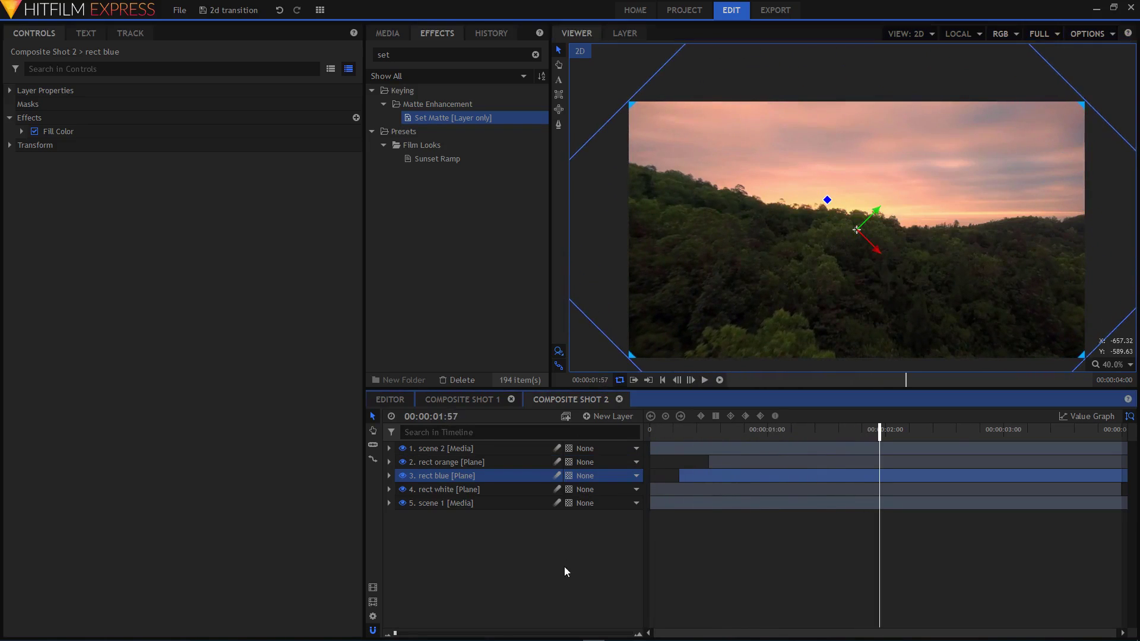
pyautogui.press('space')
pyautogui.click(705, 381)
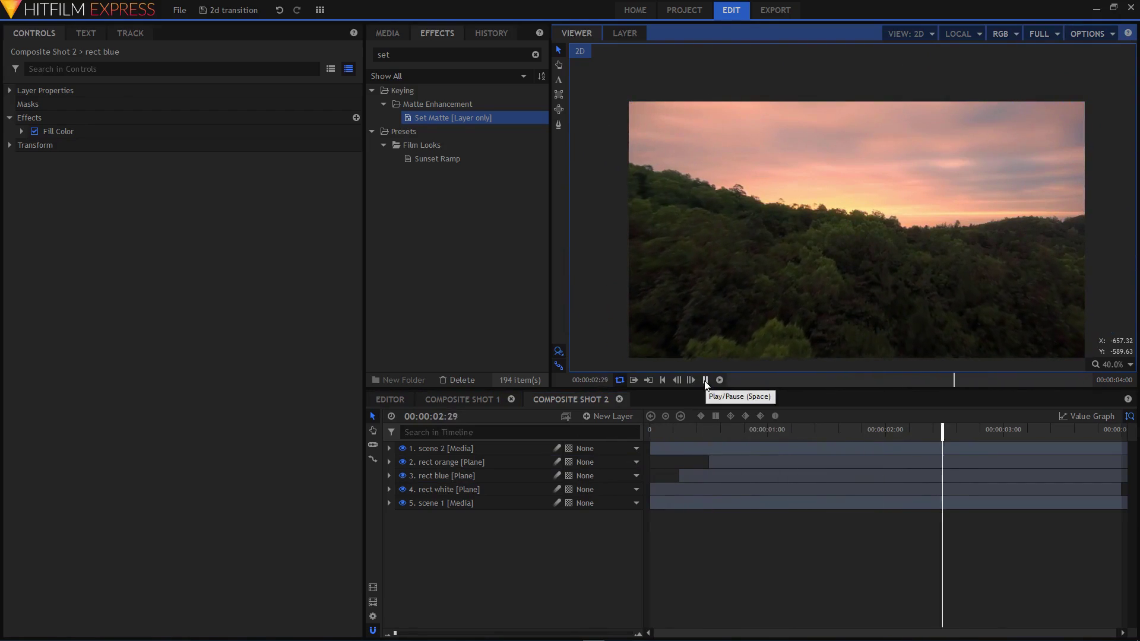
pyautogui.click(704, 381)
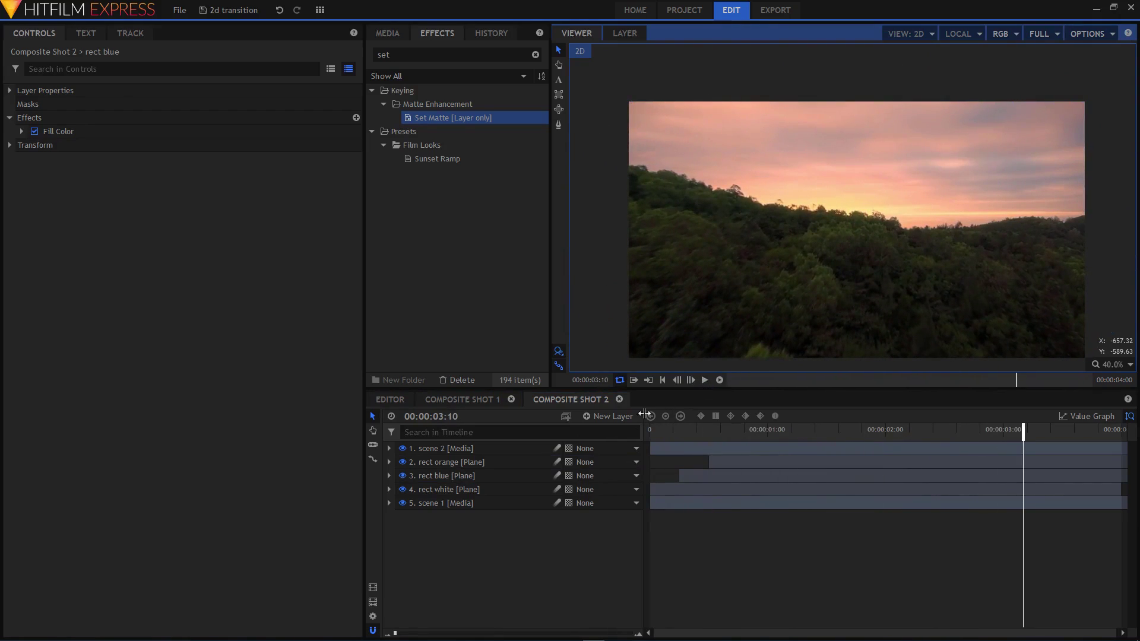